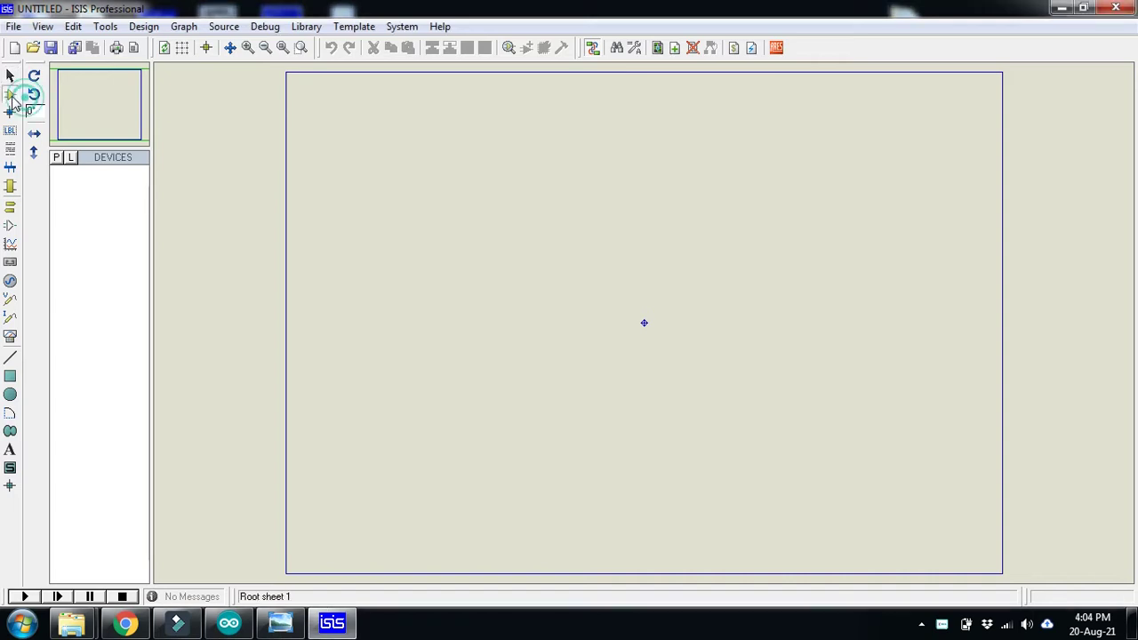
# Find the SIMULINO UNO board with the keyword Arduino and add it to the devices list.
pyautogui.click(56, 157)
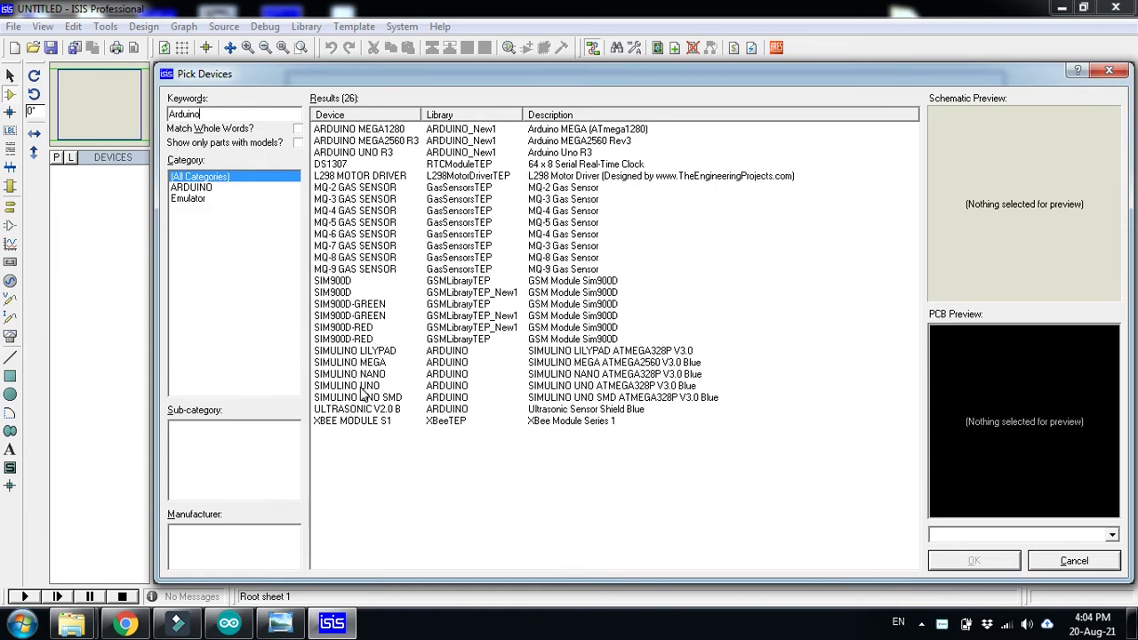
pyautogui.click(361, 388)
pyautogui.click(969, 558)
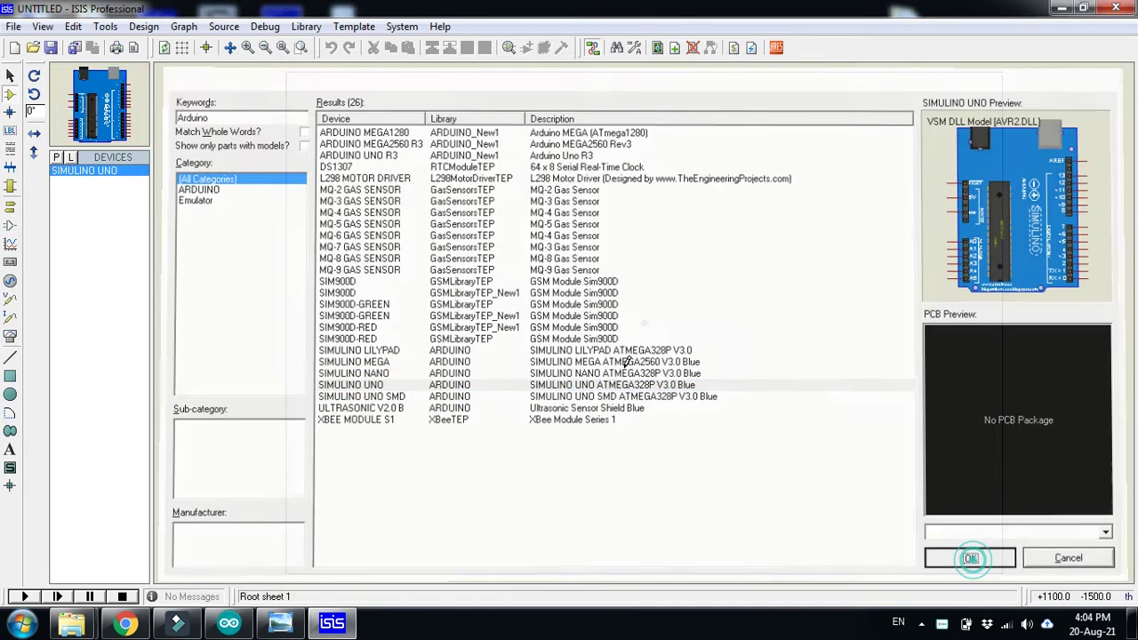
pyautogui.click(428, 227)
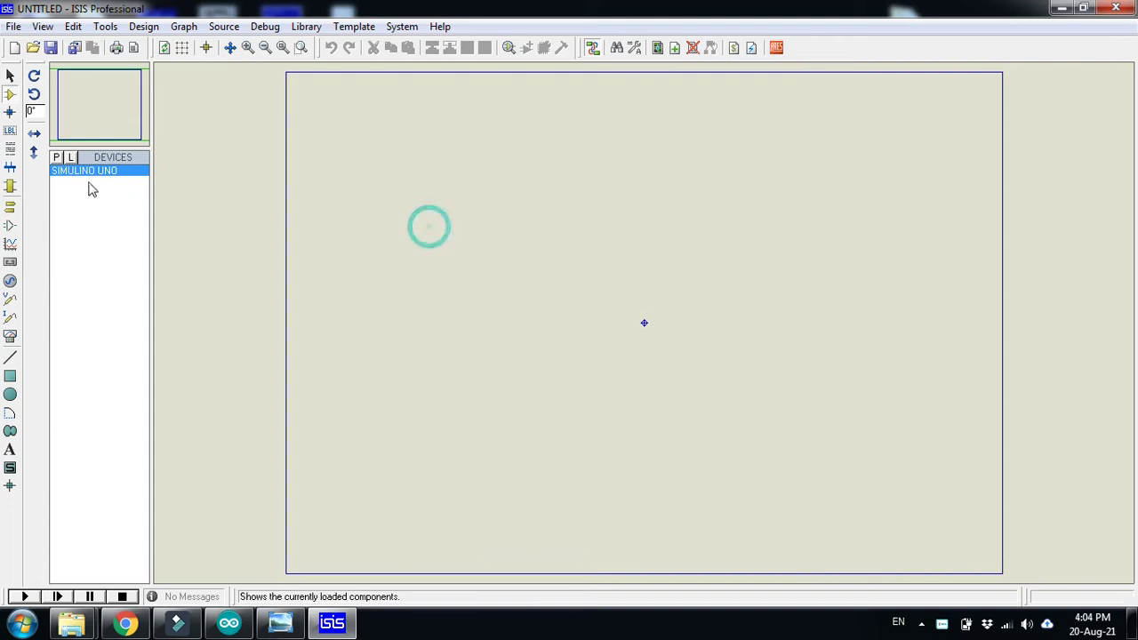
pyautogui.click(83, 215)
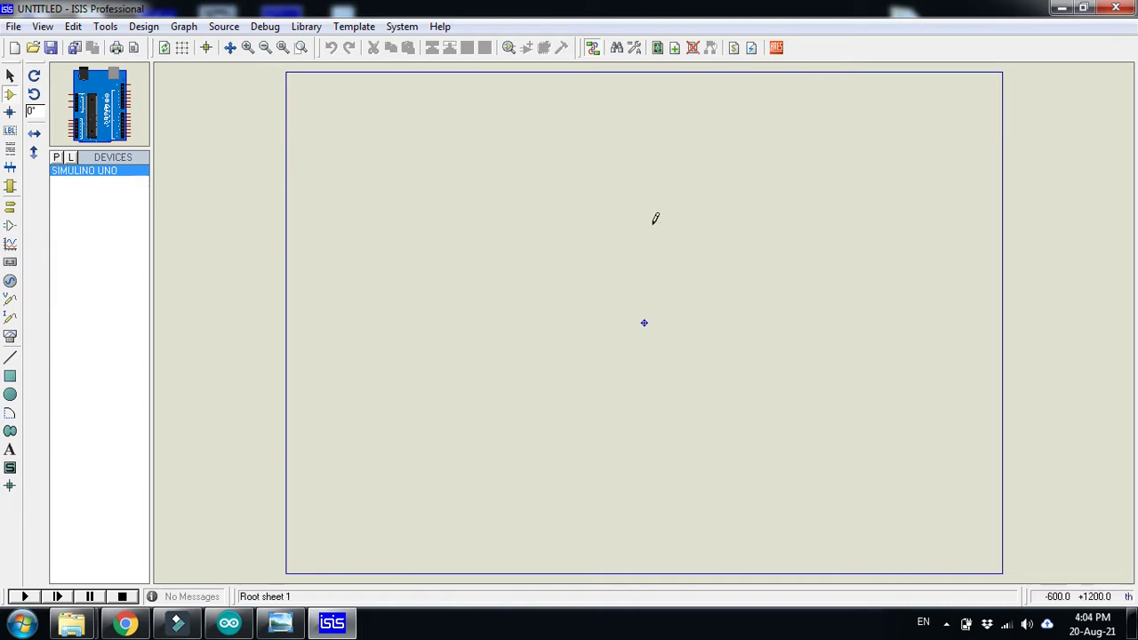
# Search the device library for "ultraso" and close the picker without adding a part.
pyautogui.click(56, 156)
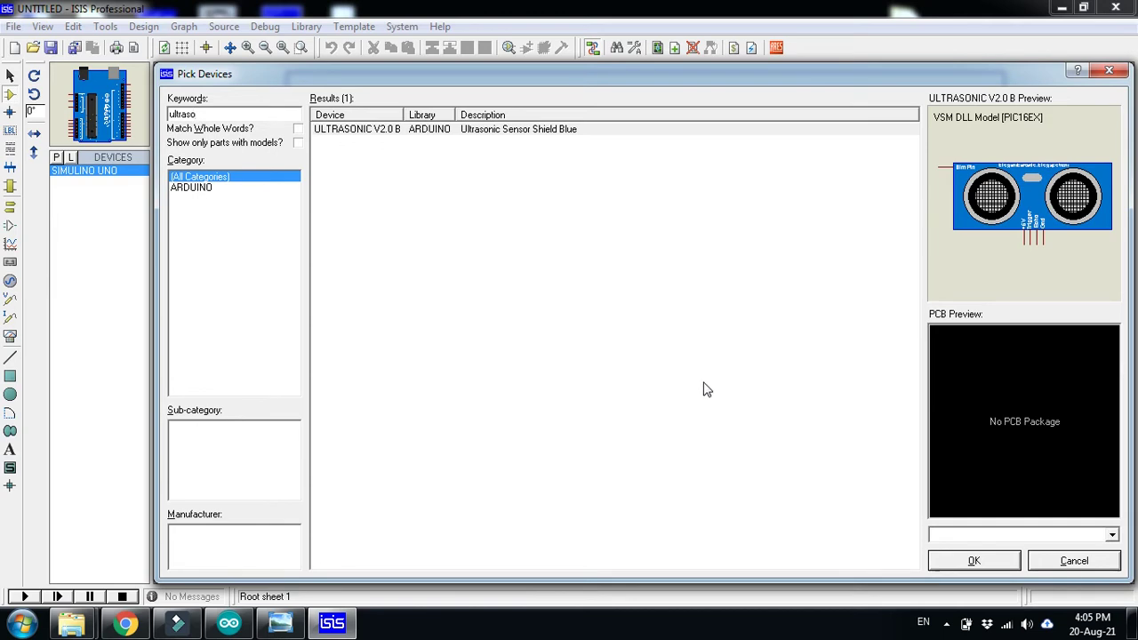
pyautogui.click(1075, 562)
# Copy the HEX, IDX and LIB files from the desktop folder Ultrasonic Sensor Library for Proteus.
pyautogui.click(1134, 627)
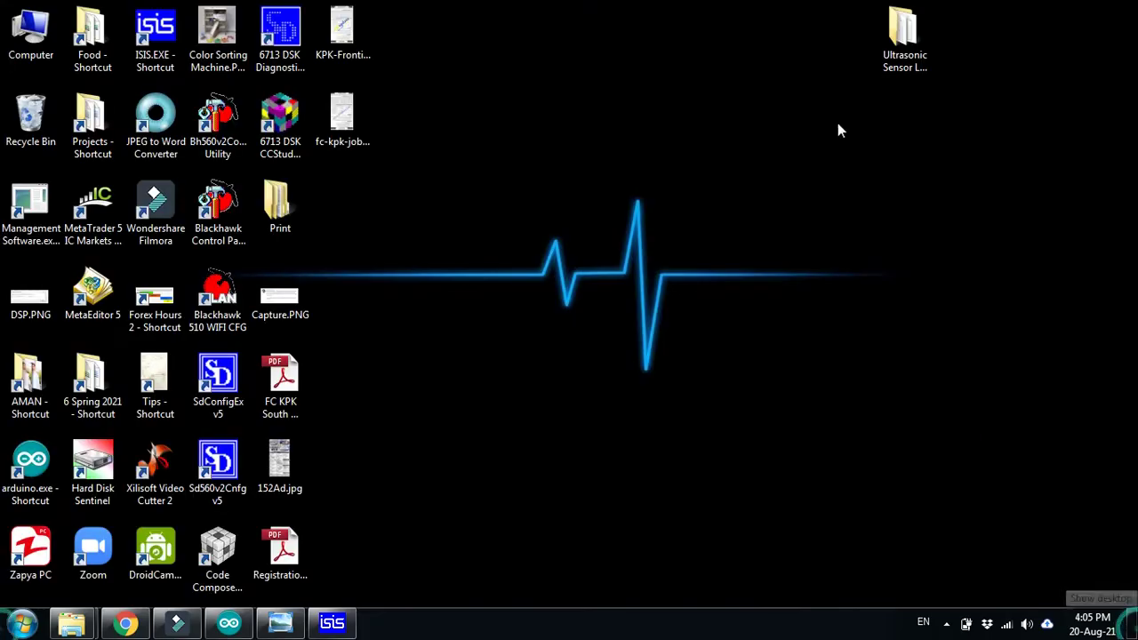
pyautogui.click(926, 92)
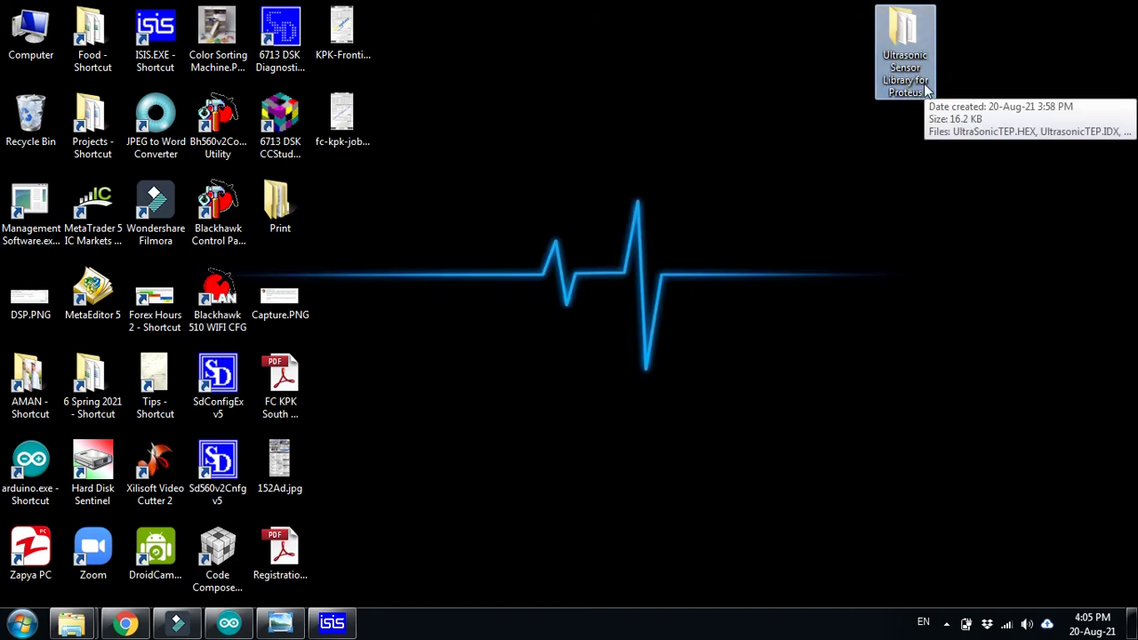
pyautogui.doubleClick(905, 44)
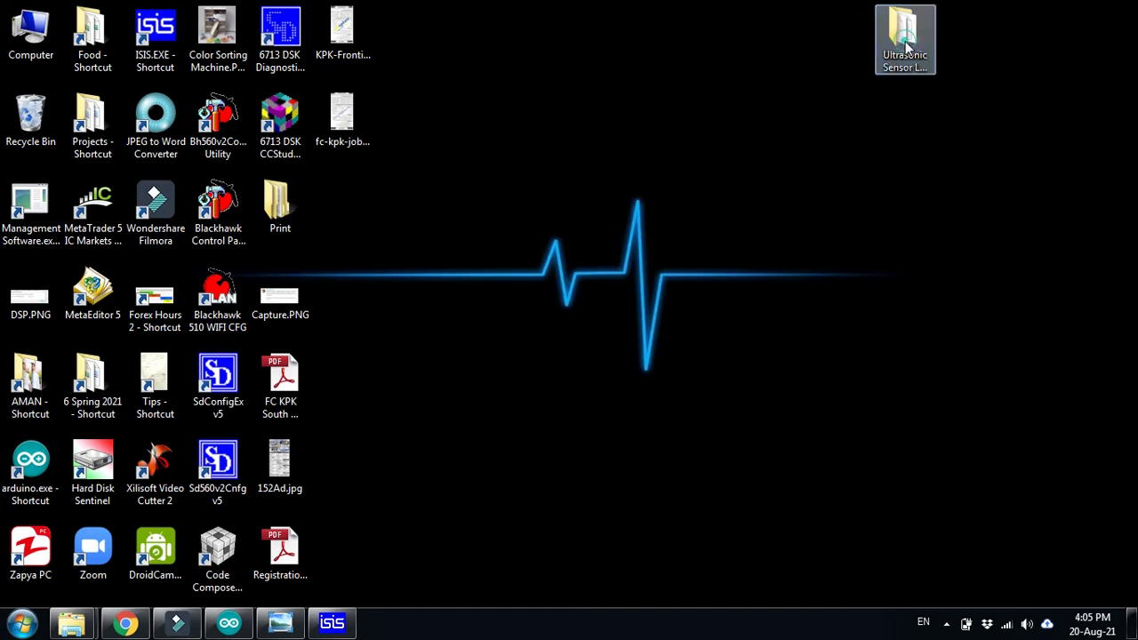
pyautogui.moveTo(213, 277); pyautogui.dragTo(204, 120)
pyautogui.rightClick(212, 164)
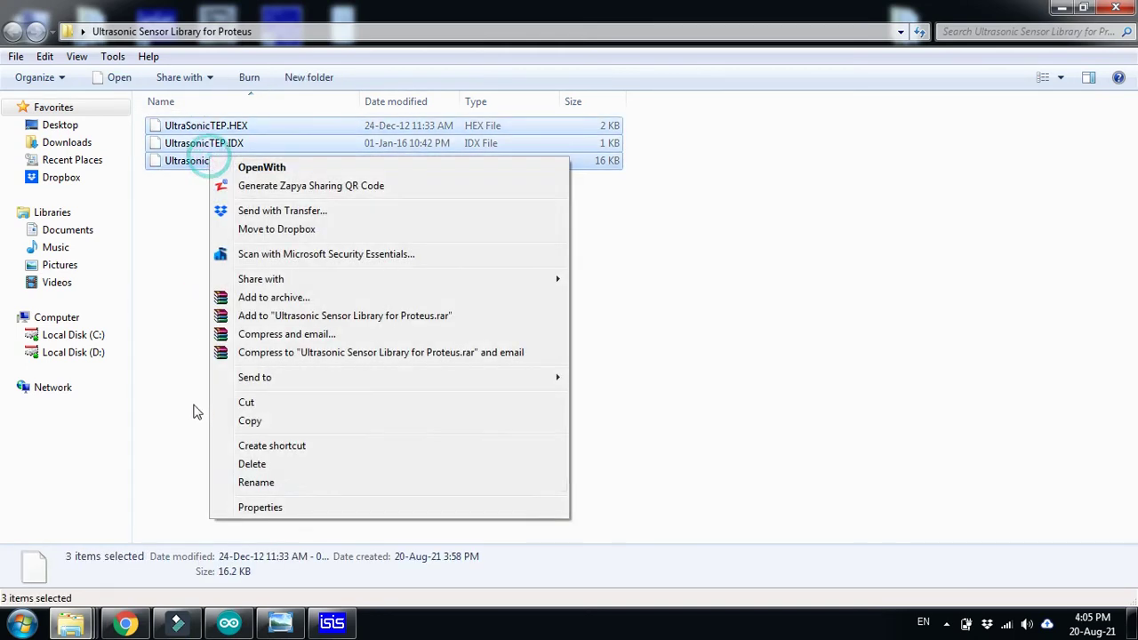
pyautogui.click(256, 426)
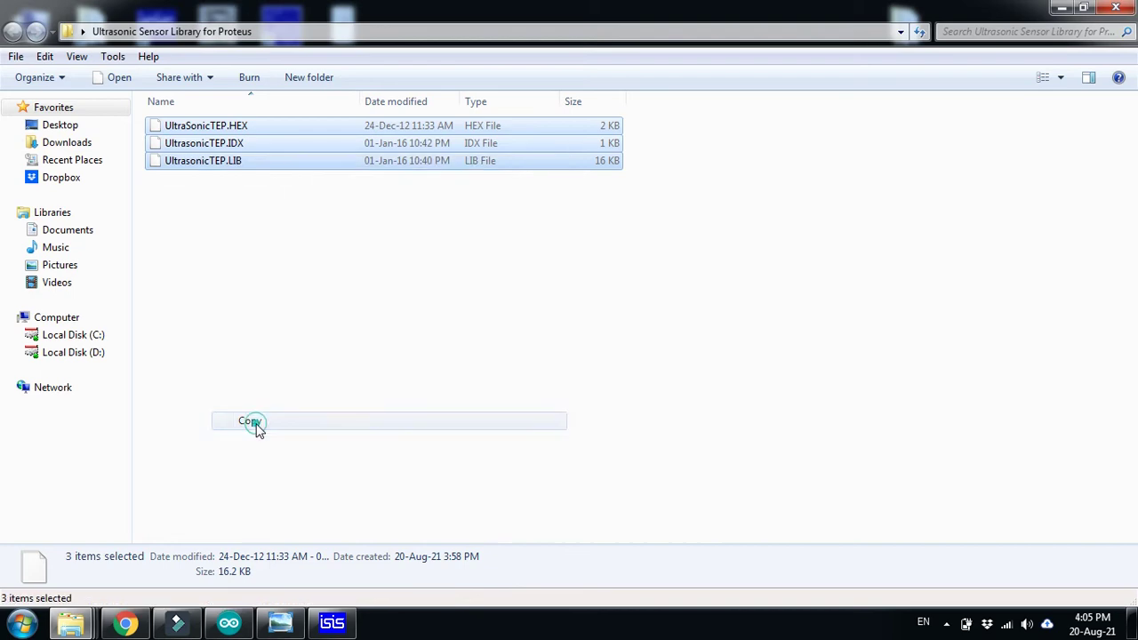
pyautogui.click(371, 324)
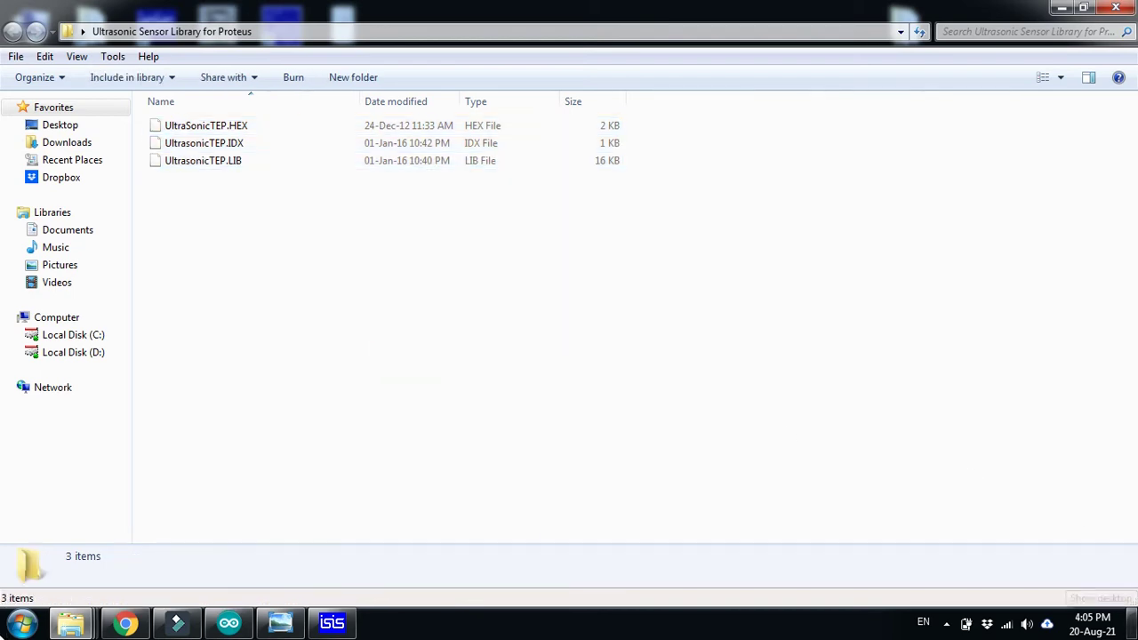
# Open the file location of the ISIS.EXE desktop shortcut.
pyautogui.click(1133, 627)
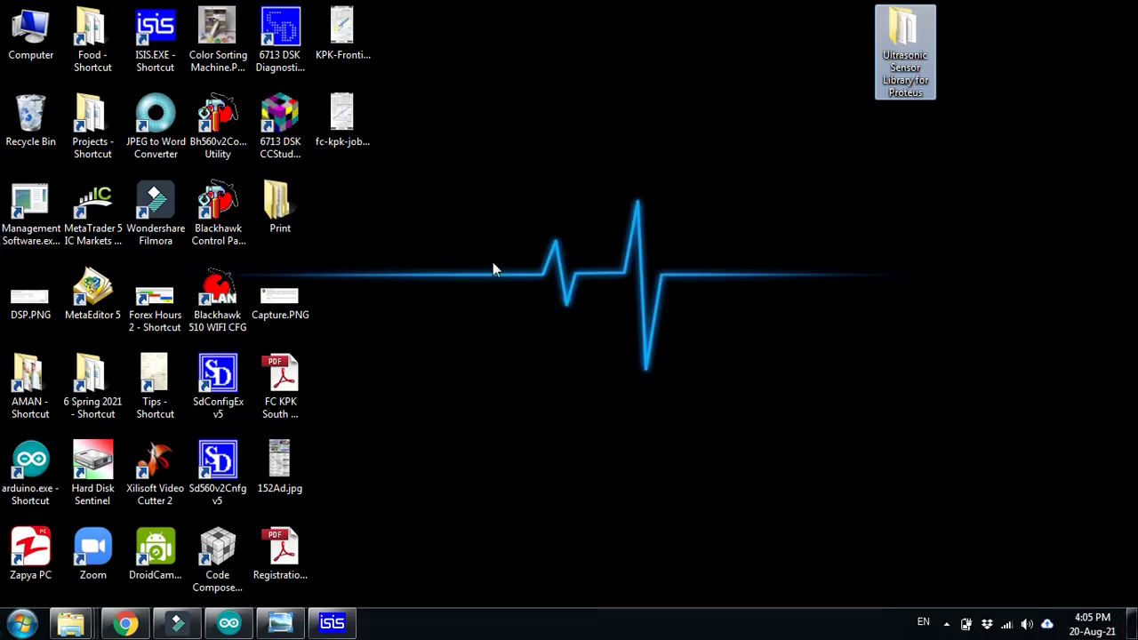
pyautogui.click(179, 60)
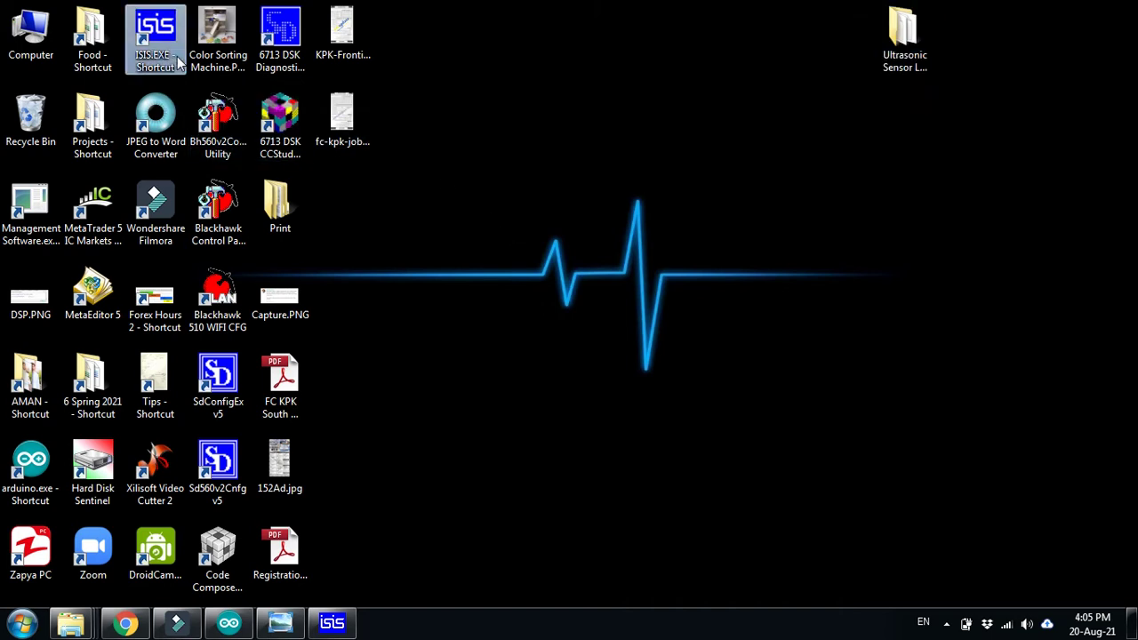
pyautogui.rightClick(178, 56)
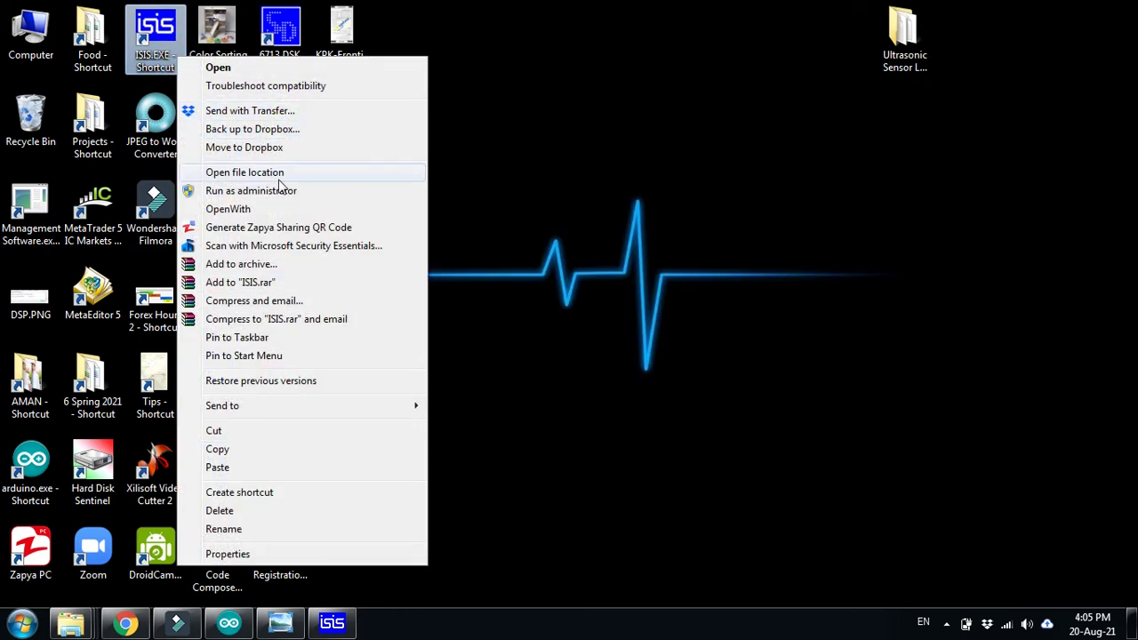
pyautogui.click(319, 173)
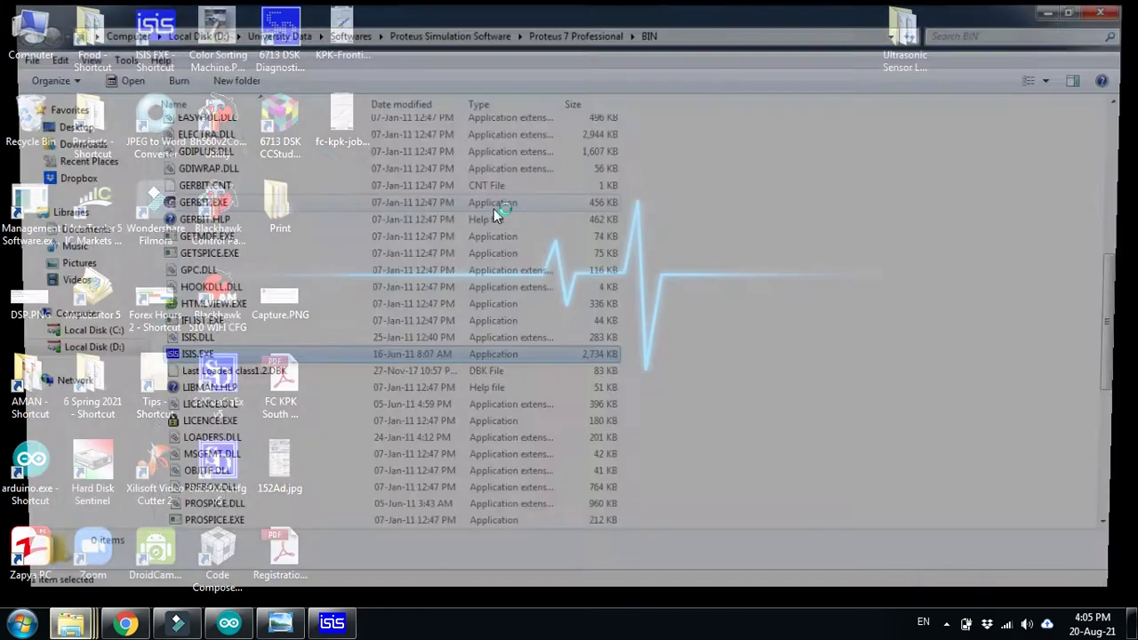
pyautogui.click(725, 173)
pyautogui.scroll(8, 725, 175)
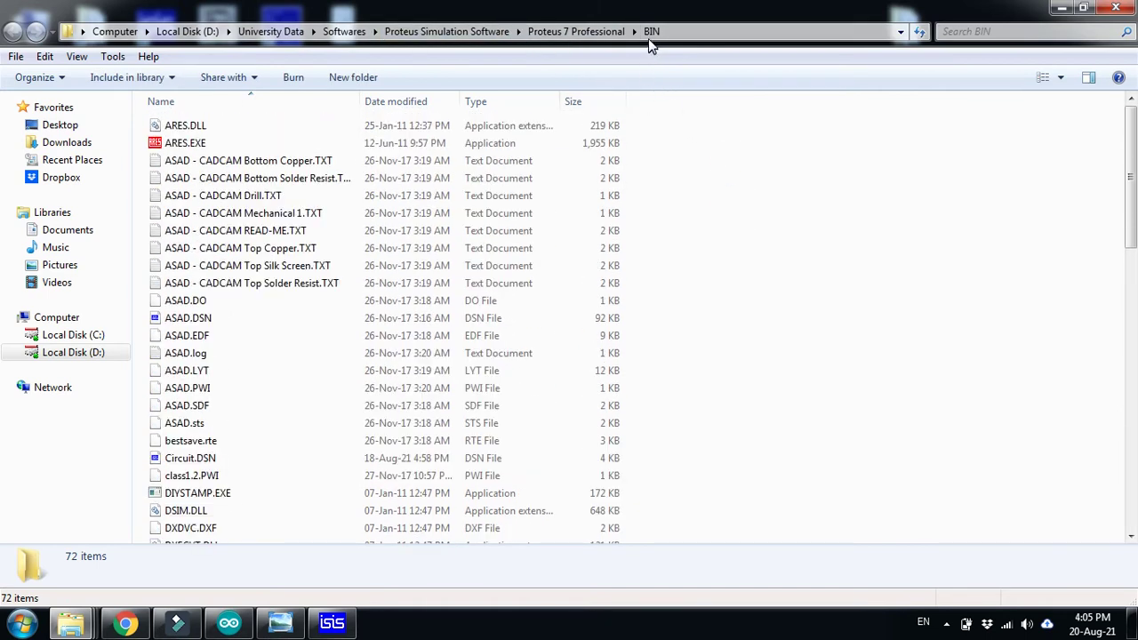
# Go up to the Proteus 7 Professional folder and open its LIBRARY folder.
pyautogui.click(571, 34)
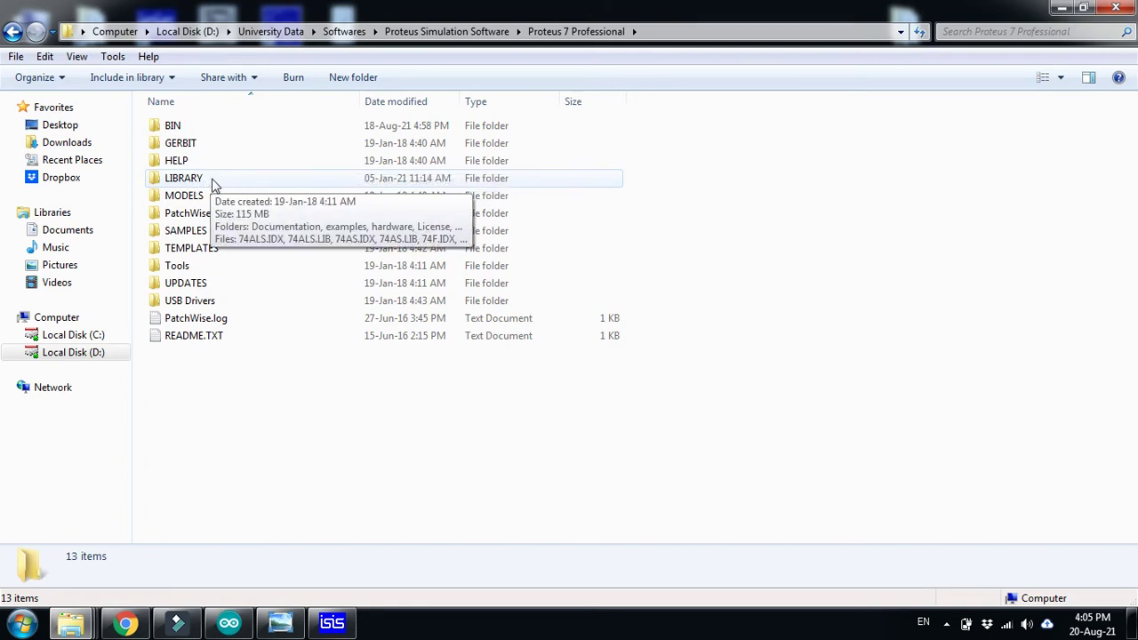
pyautogui.click(272, 179)
pyautogui.rightClick(277, 177)
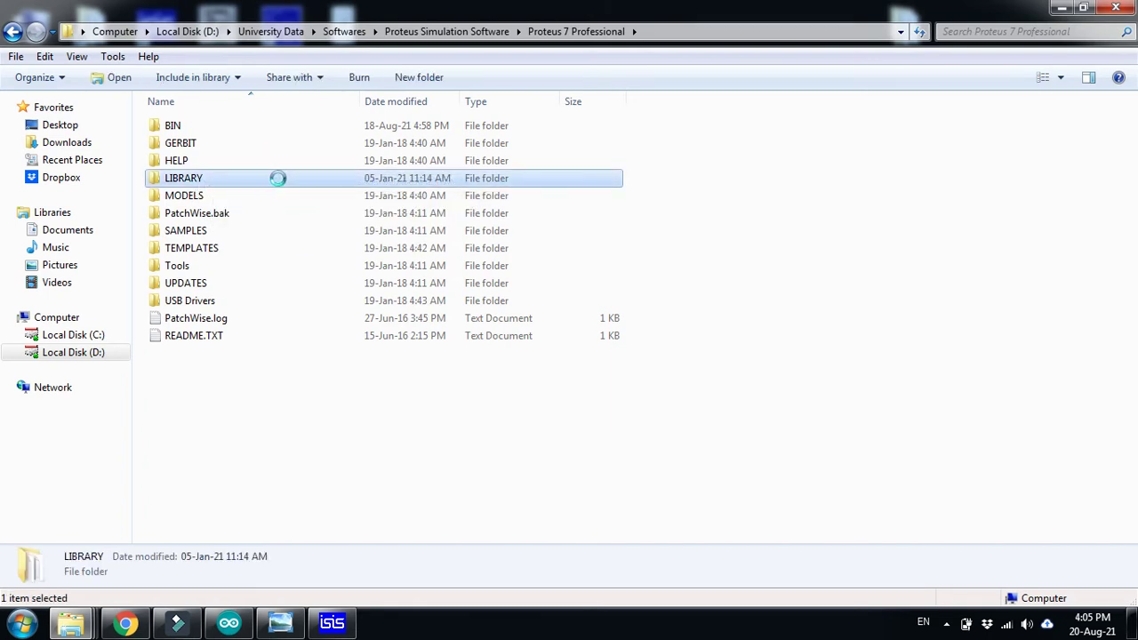
pyautogui.click(307, 166)
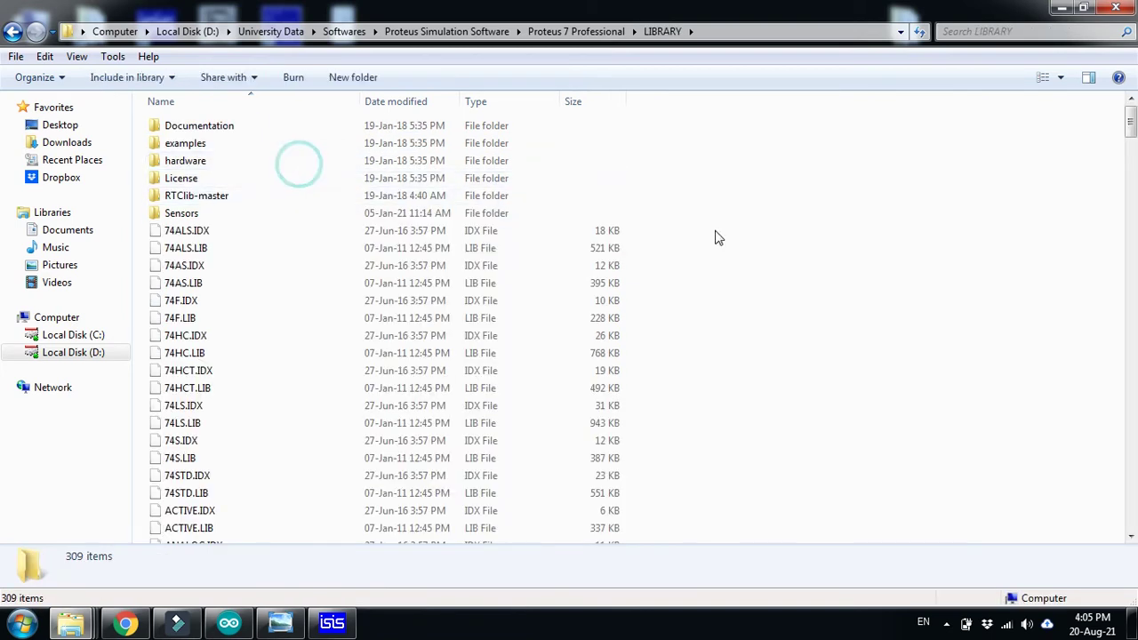
pyautogui.rightClick(870, 192)
pyautogui.click(841, 197)
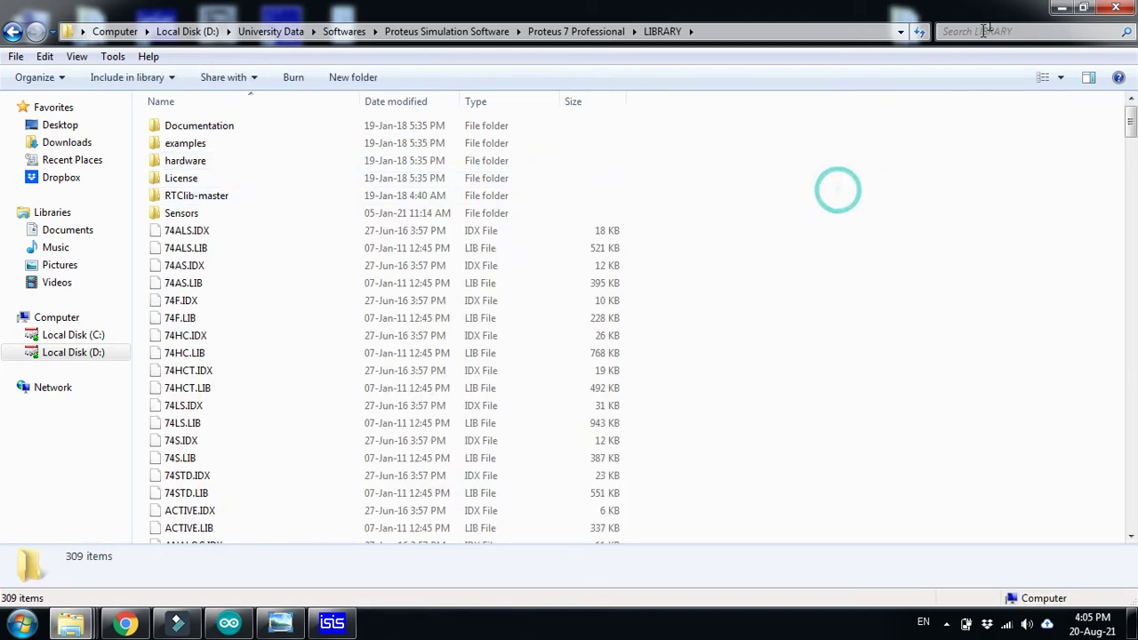
# Return to the desktop's Ultrasonic Sensor Library for Proteus folder and copy its three UltrasonicTEP files again.
pyautogui.click(1060, 9)
pyautogui.click(1009, 197)
pyautogui.doubleClick(899, 64)
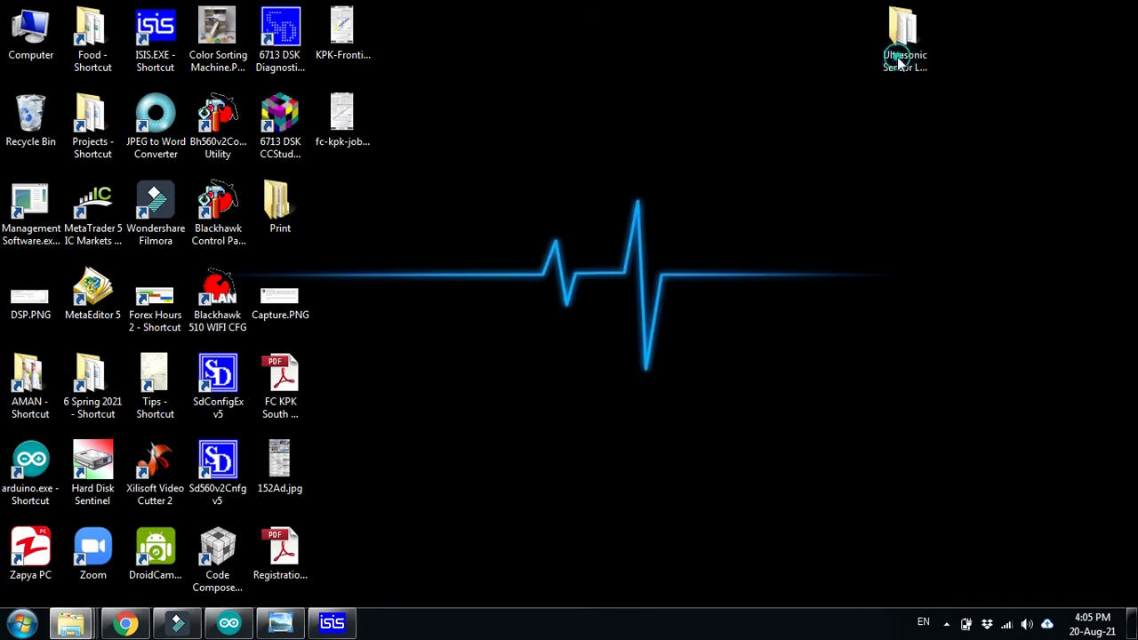
pyautogui.click(944, 8)
pyautogui.moveTo(488, 277); pyautogui.dragTo(347, 107)
pyautogui.rightClick(228, 162)
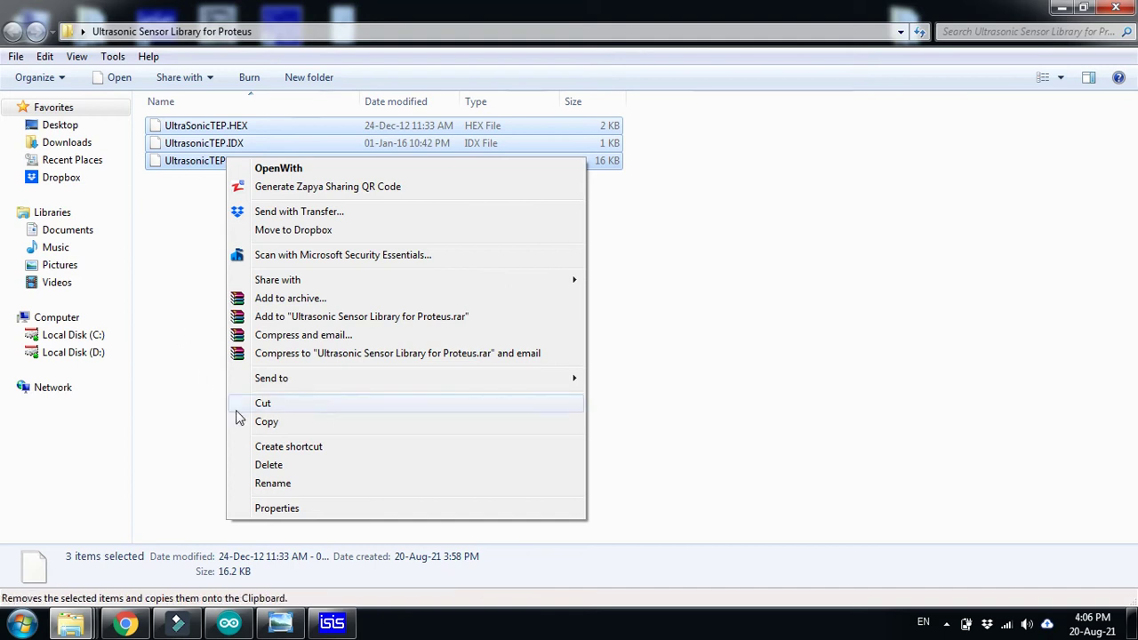
pyautogui.click(267, 421)
pyautogui.click(246, 384)
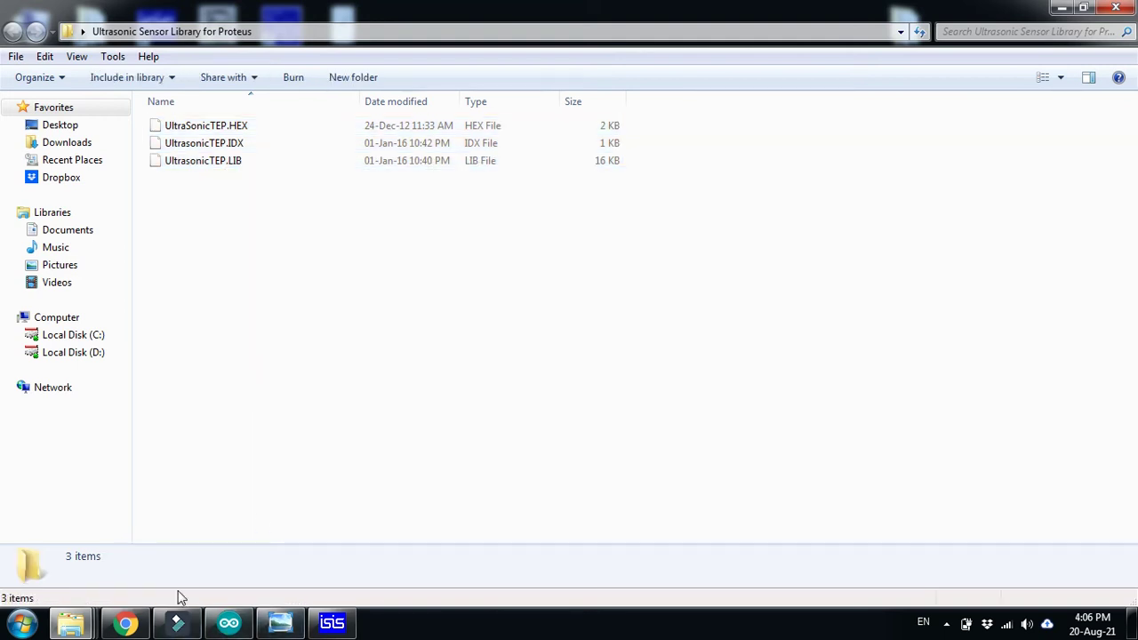
pyautogui.click(1058, 8)
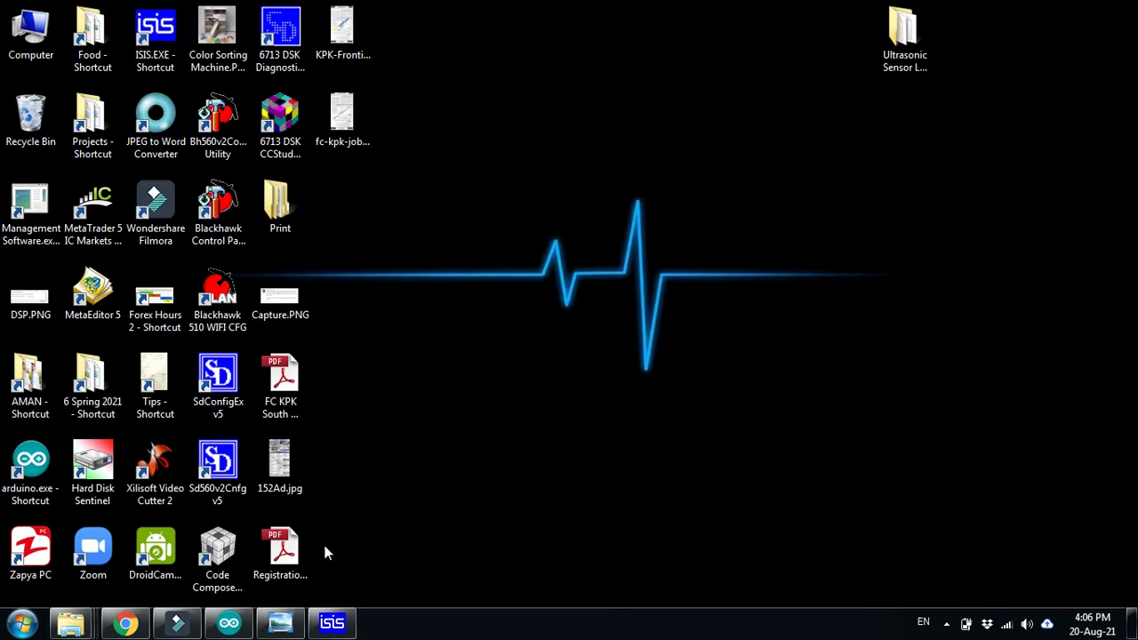
pyautogui.moveTo(71, 622)
pyautogui.click(441, 537)
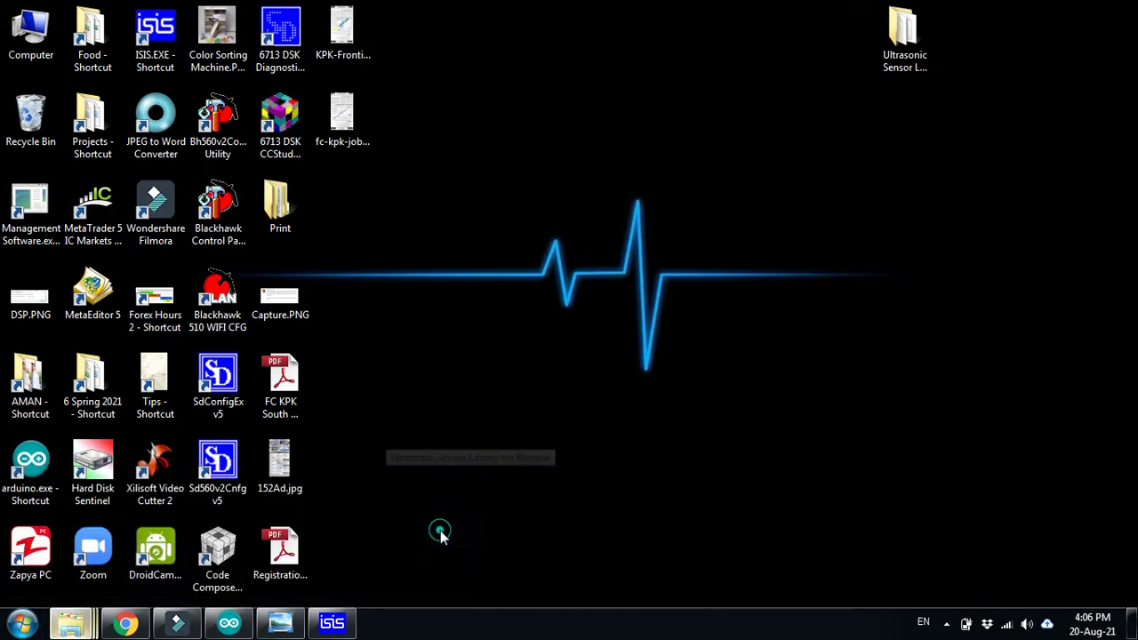
pyautogui.click(1061, 9)
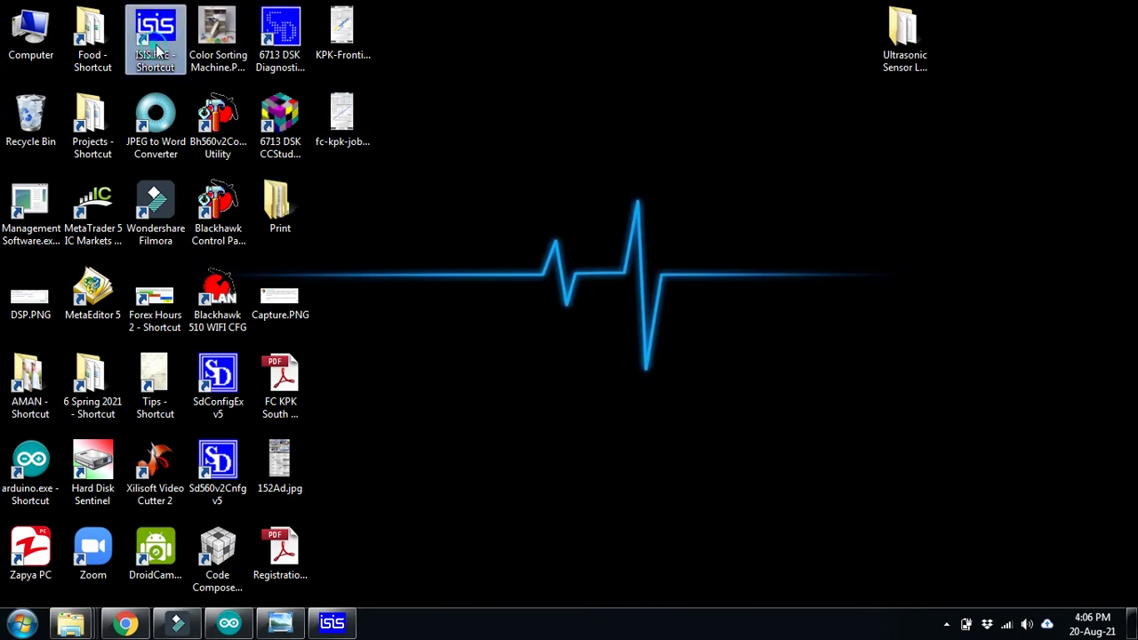
# Open the Proteus 7 Professional installation folder from the ISIS.EXE desktop shortcut's file location.
pyautogui.rightClick(156, 51)
pyautogui.click(282, 161)
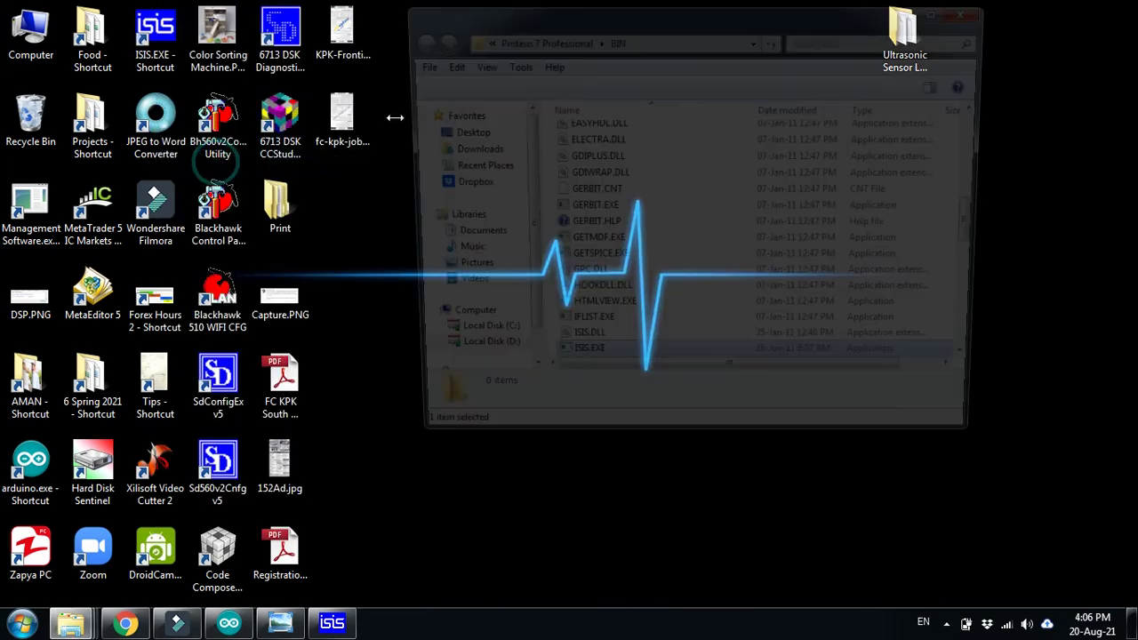
pyautogui.click(571, 35)
# Paste the three copied UltrasonicTEP files into the LIBRARY folder.
pyautogui.click(212, 181)
pyautogui.doubleClick(212, 180)
pyautogui.rightClick(211, 180)
pyautogui.click(246, 165)
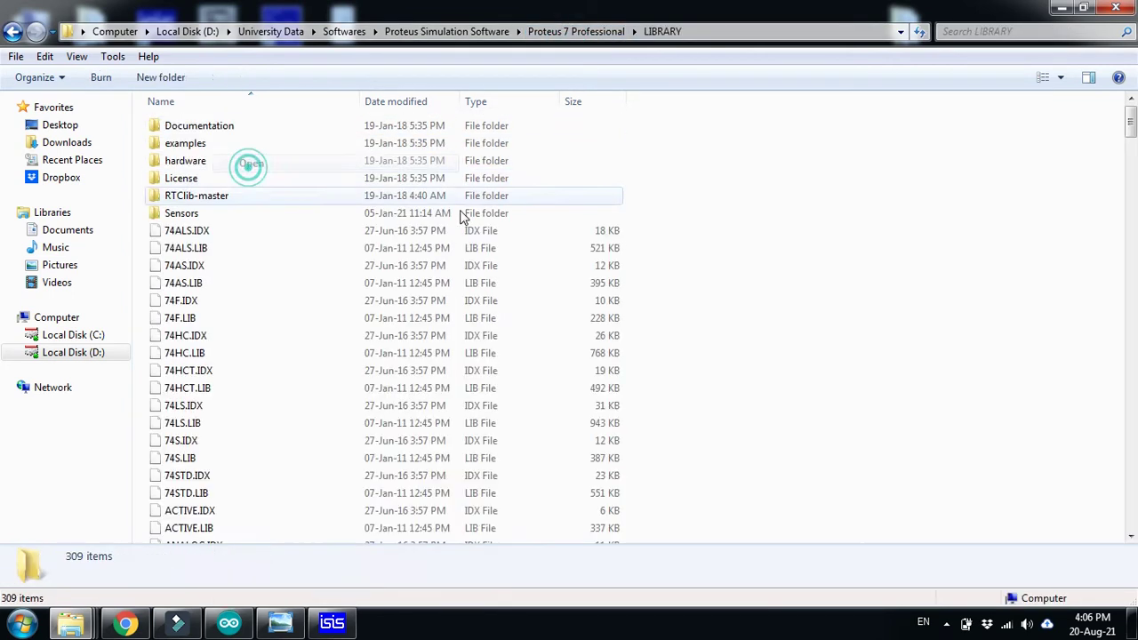
pyautogui.rightClick(876, 228)
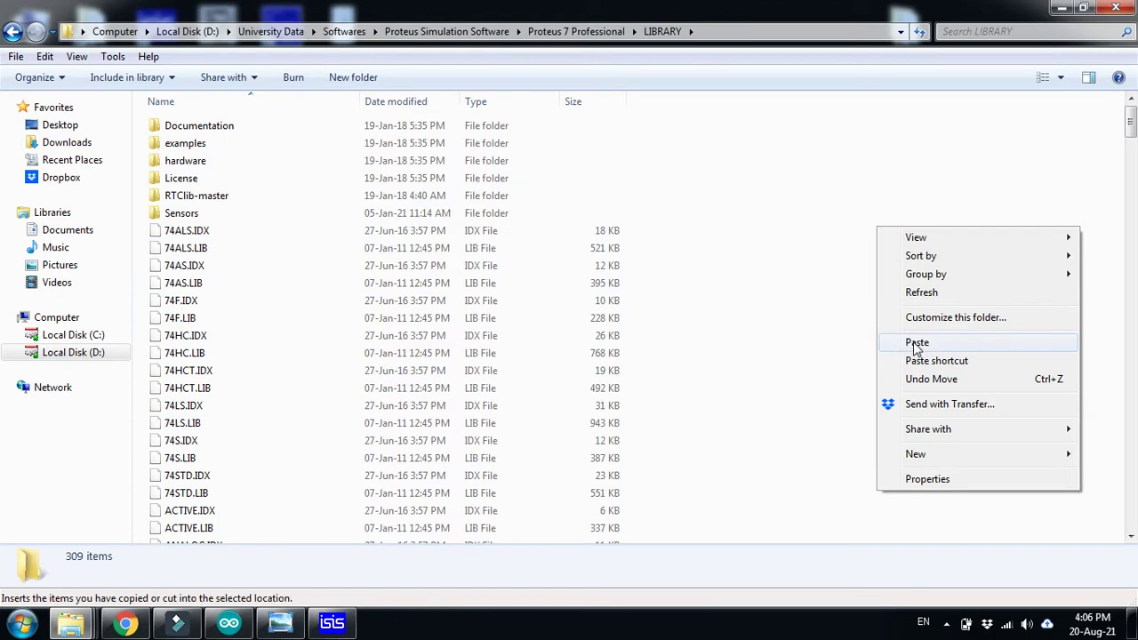
pyautogui.click(917, 343)
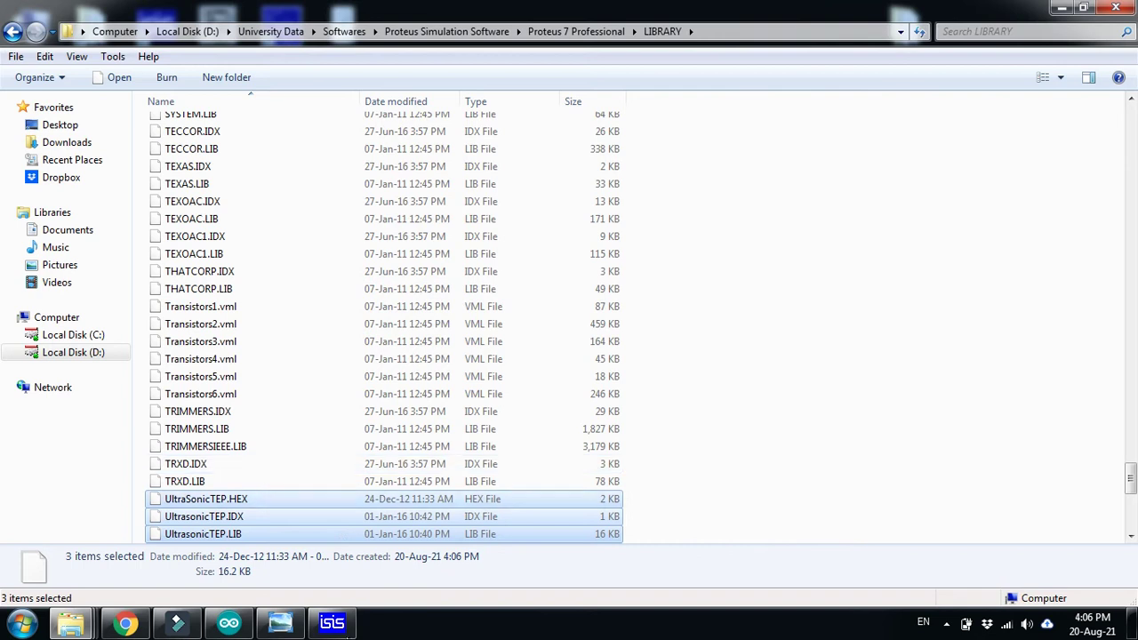
# Switch back to ISIS, search the device library for "ultraso" and add ULTRASONIC V2.0 B to the devices list.
pyautogui.click(332, 622)
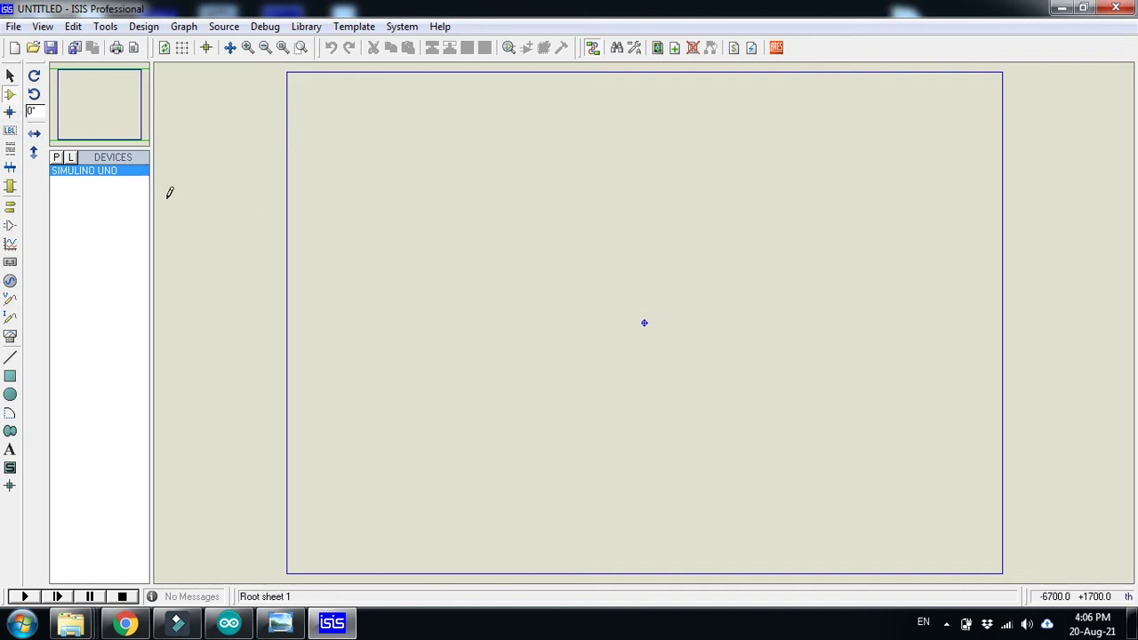
pyautogui.click(56, 156)
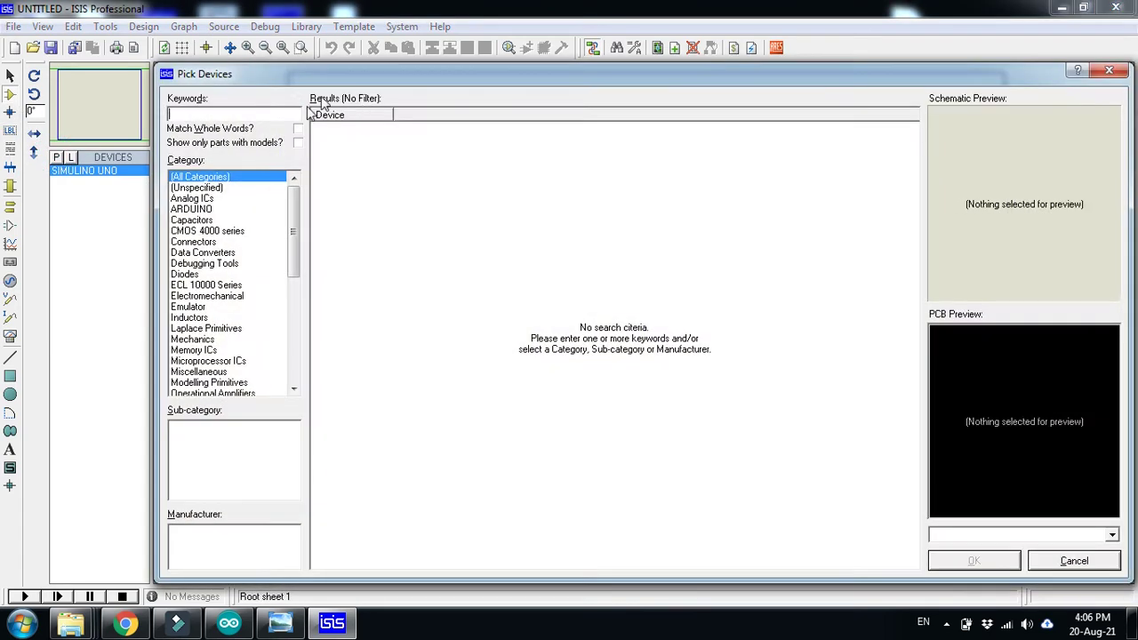
pyautogui.write('ultra')
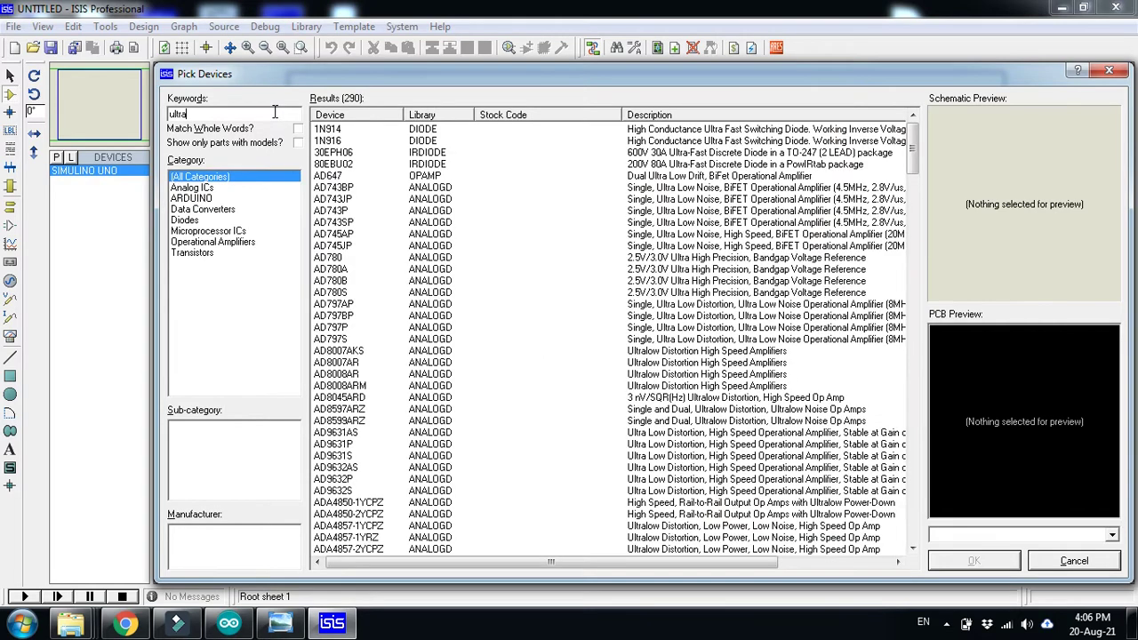
pyautogui.click(467, 130)
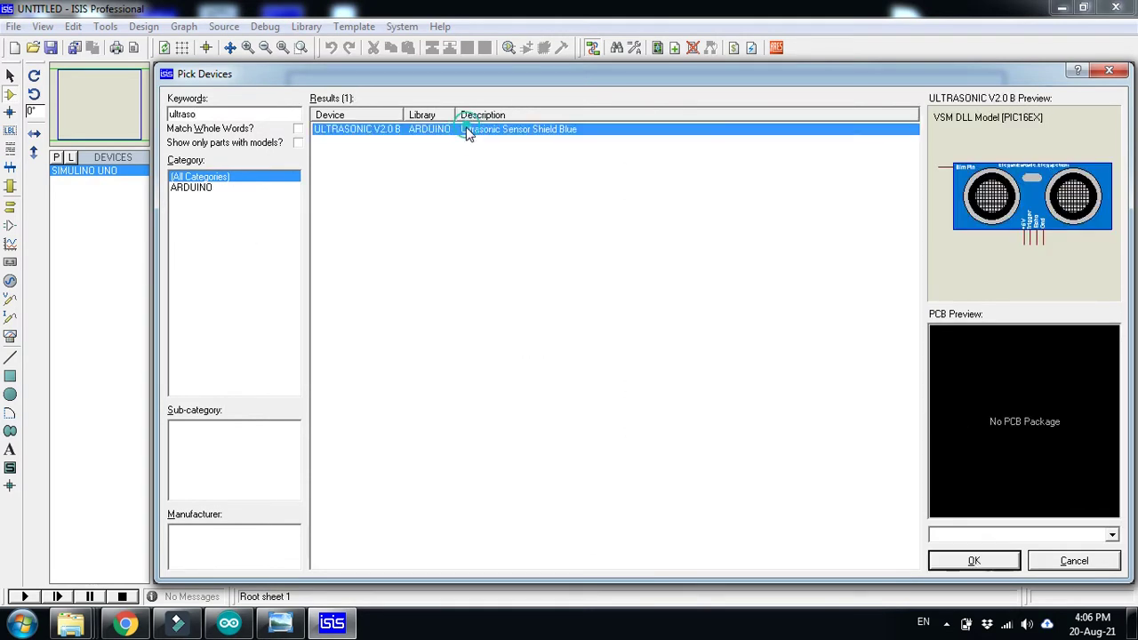
pyautogui.doubleClick(591, 130)
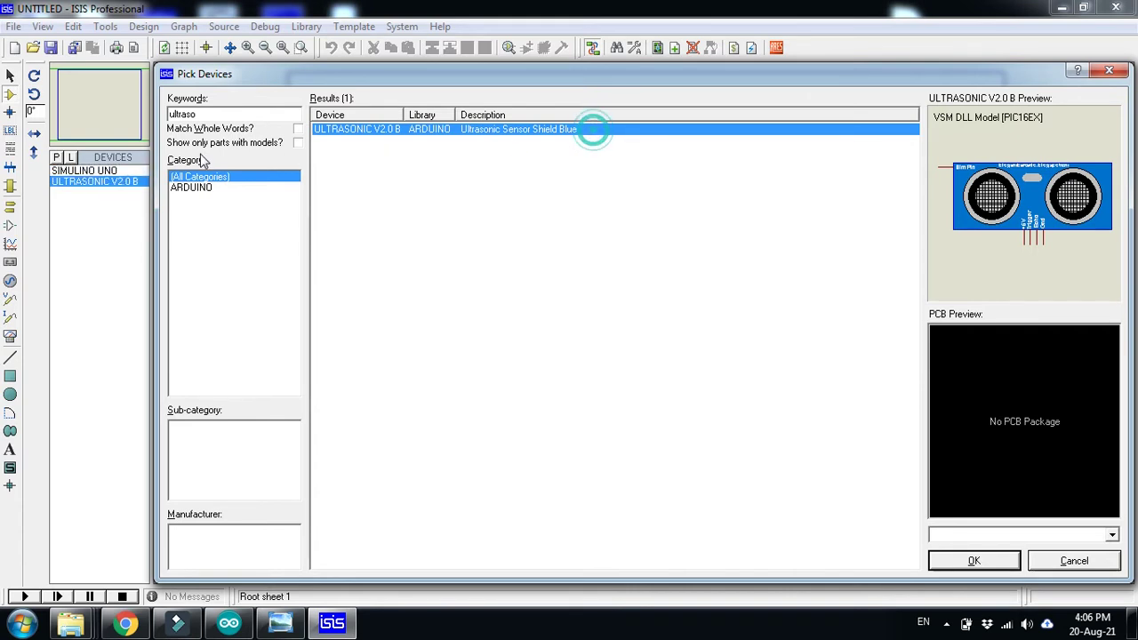
# Close the device picker and place a SIMULINO UNO board on the schematic sheet.
pyautogui.click(975, 561)
pyautogui.click(84, 170)
pyautogui.click(450, 232)
pyautogui.click(528, 192)
pyautogui.scroll(1, 590, 255)
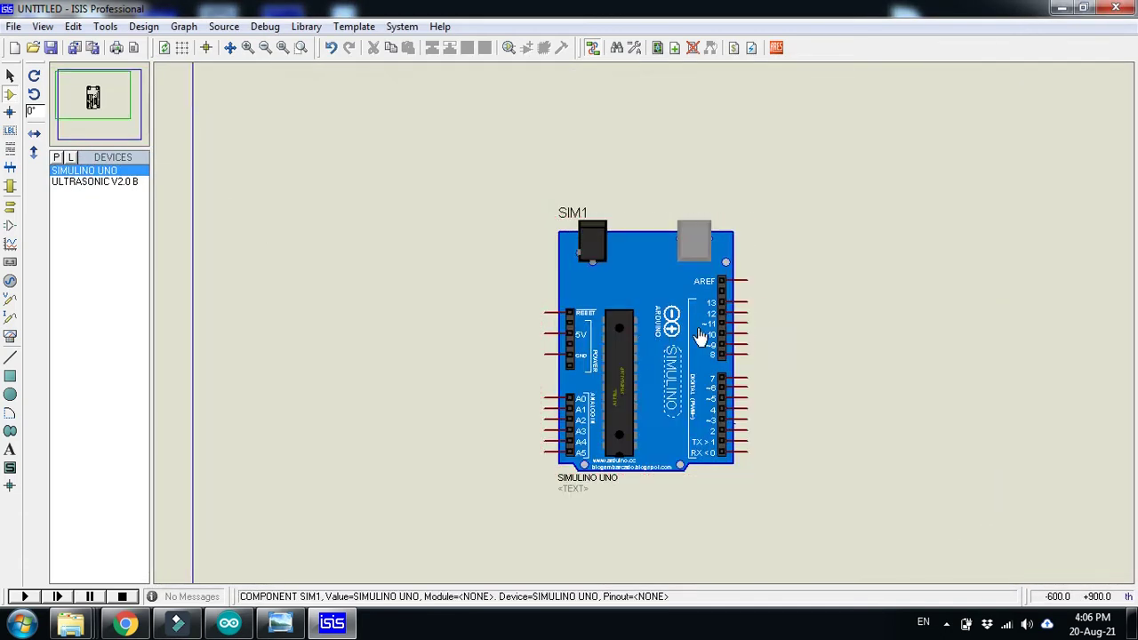
pyautogui.scroll(1, 678, 335)
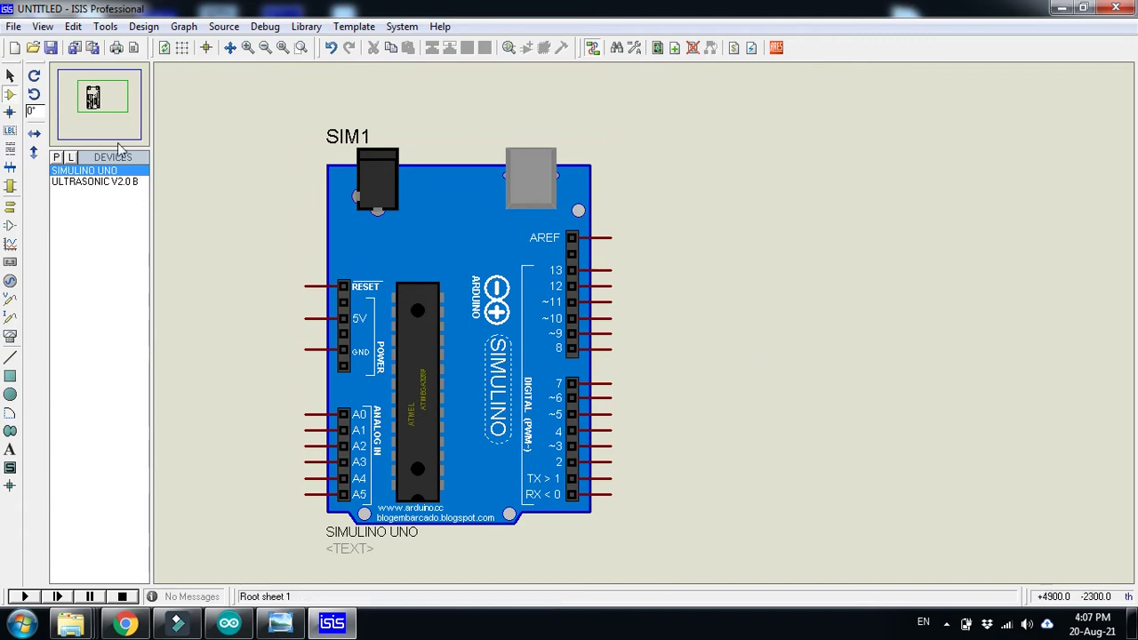
# Place the ULTRASONIC V2.0 B sensor to the right of the Arduino board and shift the board slightly left.
pyautogui.click(82, 181)
pyautogui.click(838, 198)
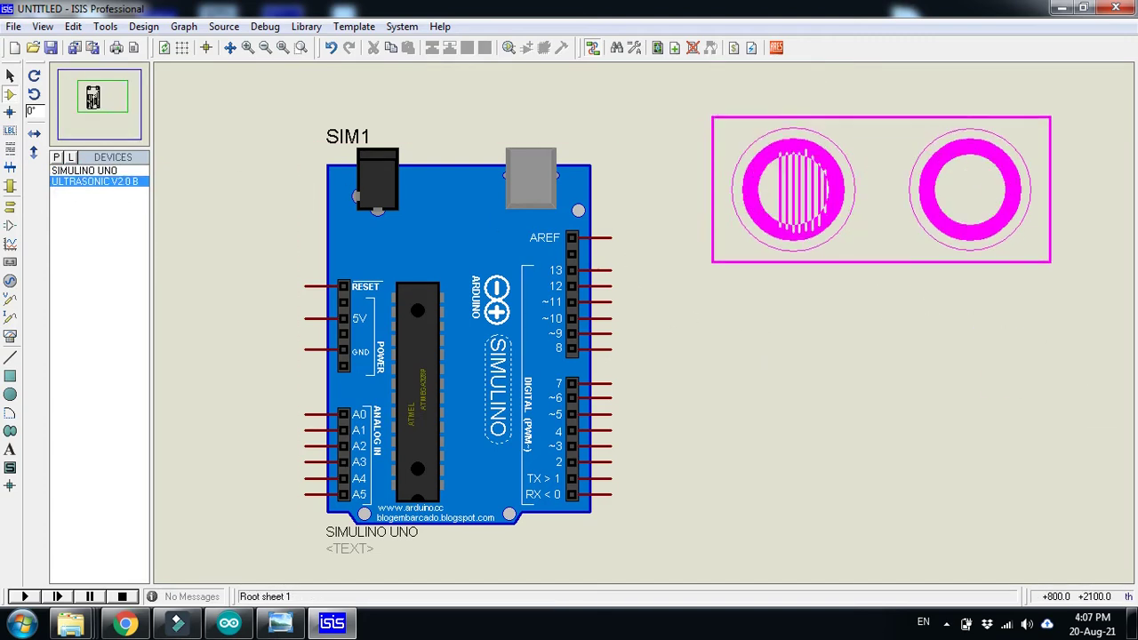
pyautogui.click(788, 116)
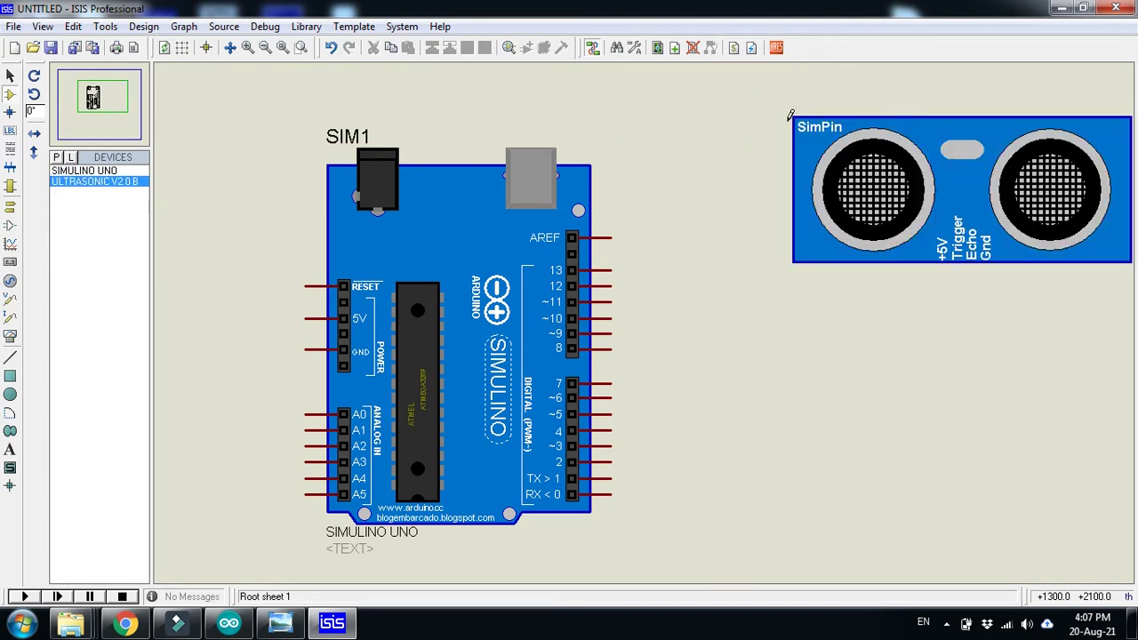
pyautogui.moveTo(359, 196); pyautogui.dragTo(313, 195)
pyautogui.click(630, 195)
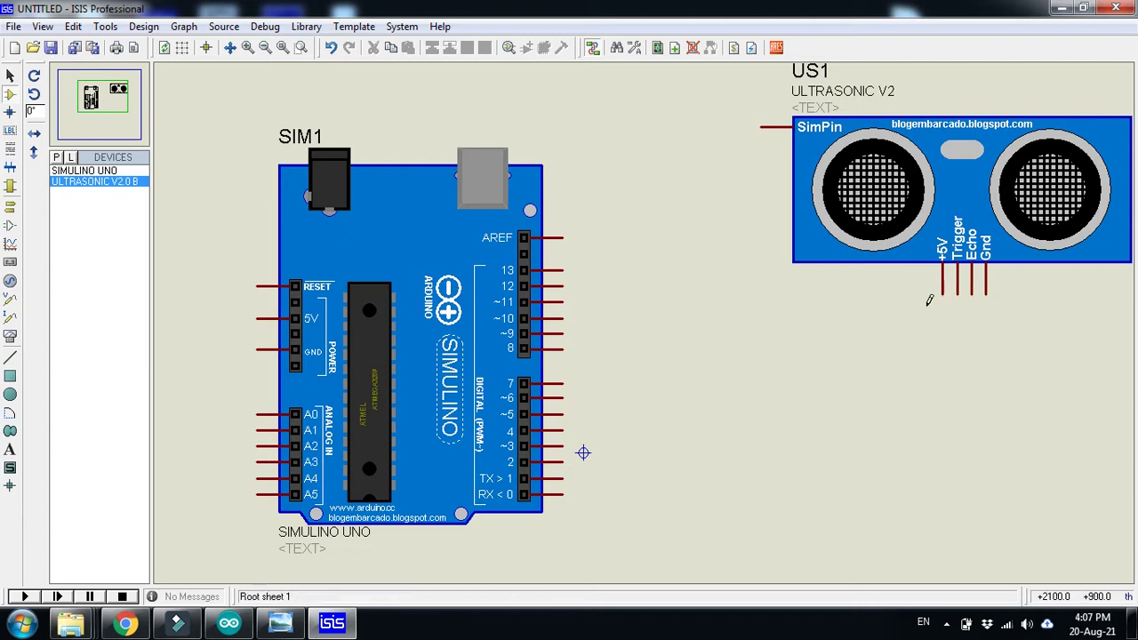
# Place two GROUND terminals and wire them to the Arduino's GND pin and the ultrasonic sensor's Gnd pin.
pyautogui.click(10, 207)
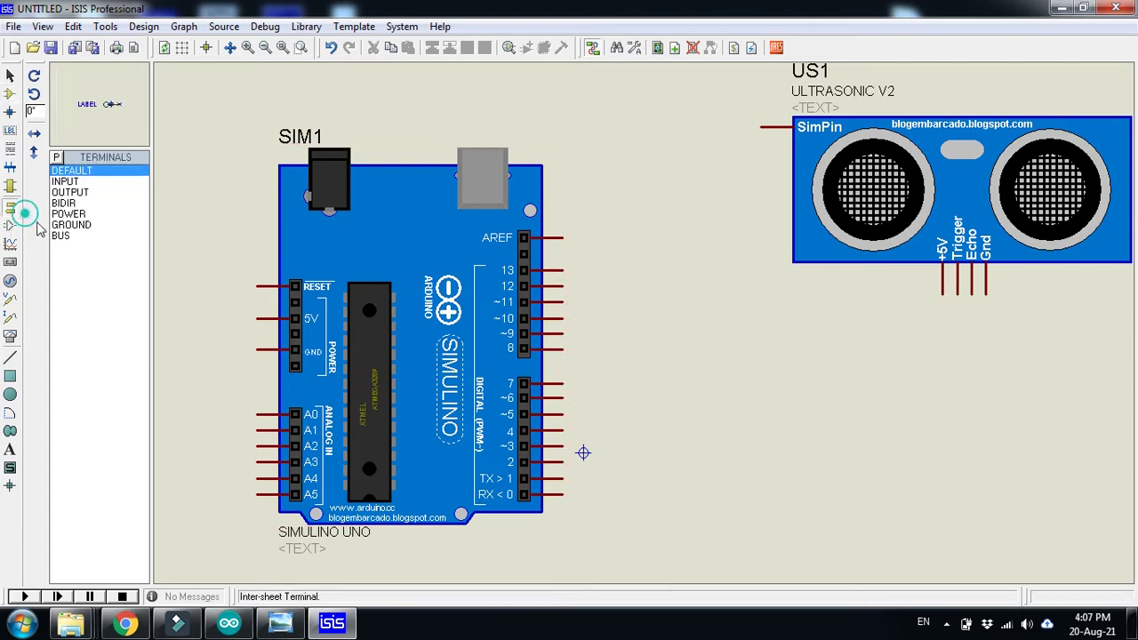
pyautogui.click(75, 230)
pyautogui.click(223, 371)
pyautogui.click(228, 378)
pyautogui.click(228, 367)
pyautogui.click(256, 350)
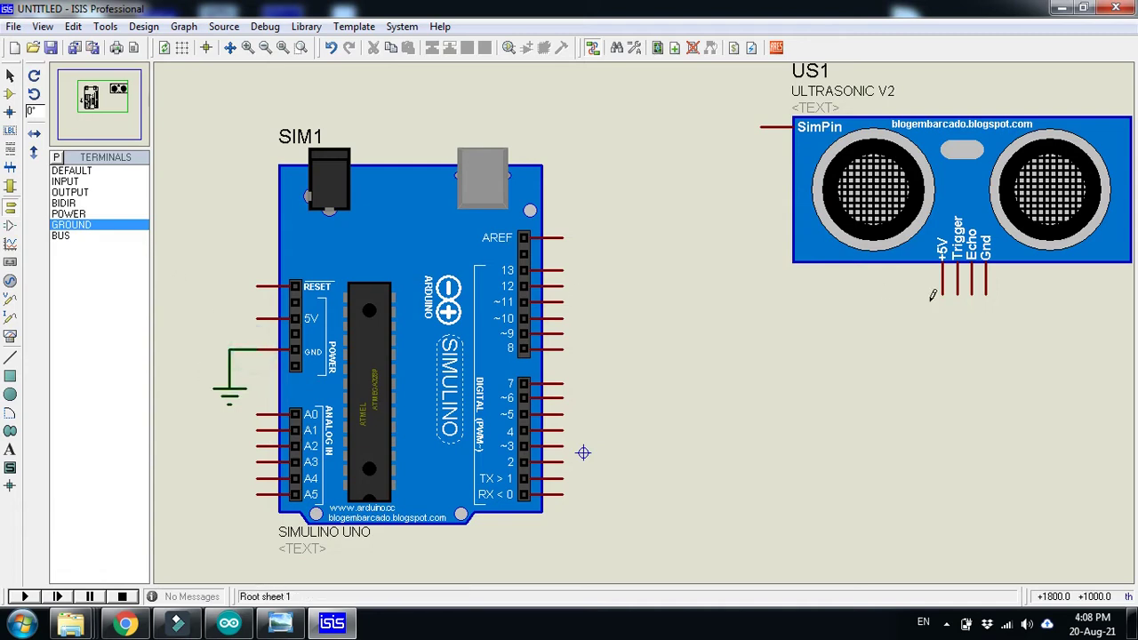
pyautogui.click(1016, 334)
pyautogui.click(1016, 327)
pyautogui.click(987, 296)
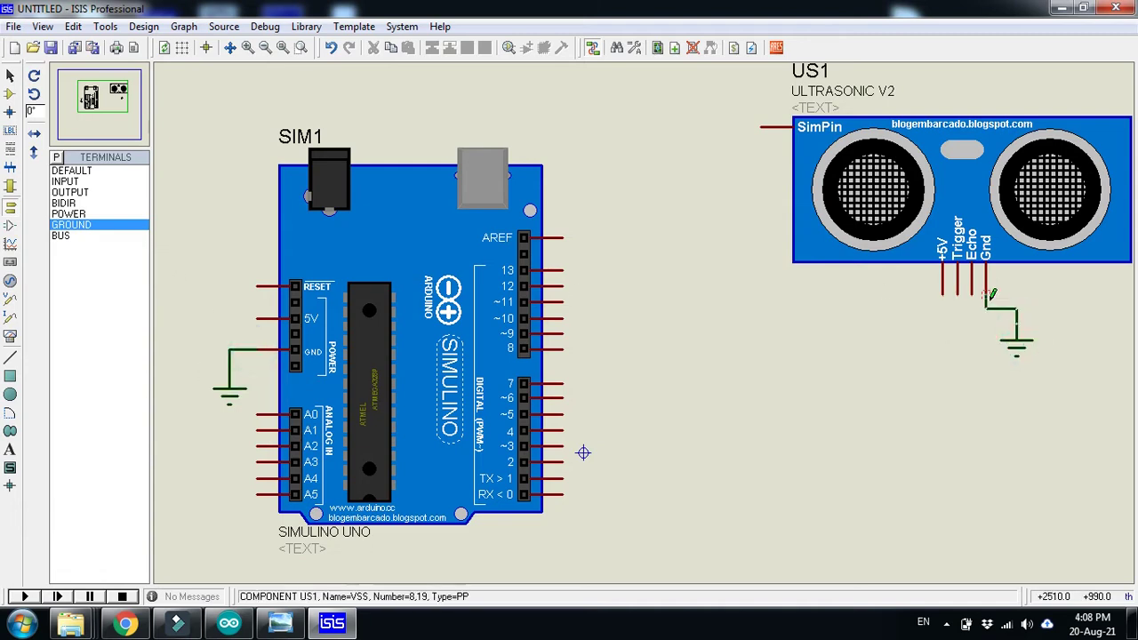
# Place two POWER terminals and wire them to the Arduino's 5V pin and the ultrasonic sensor's +5V pin.
pyautogui.click(105, 214)
pyautogui.click(230, 276)
pyautogui.click(230, 287)
pyautogui.click(258, 319)
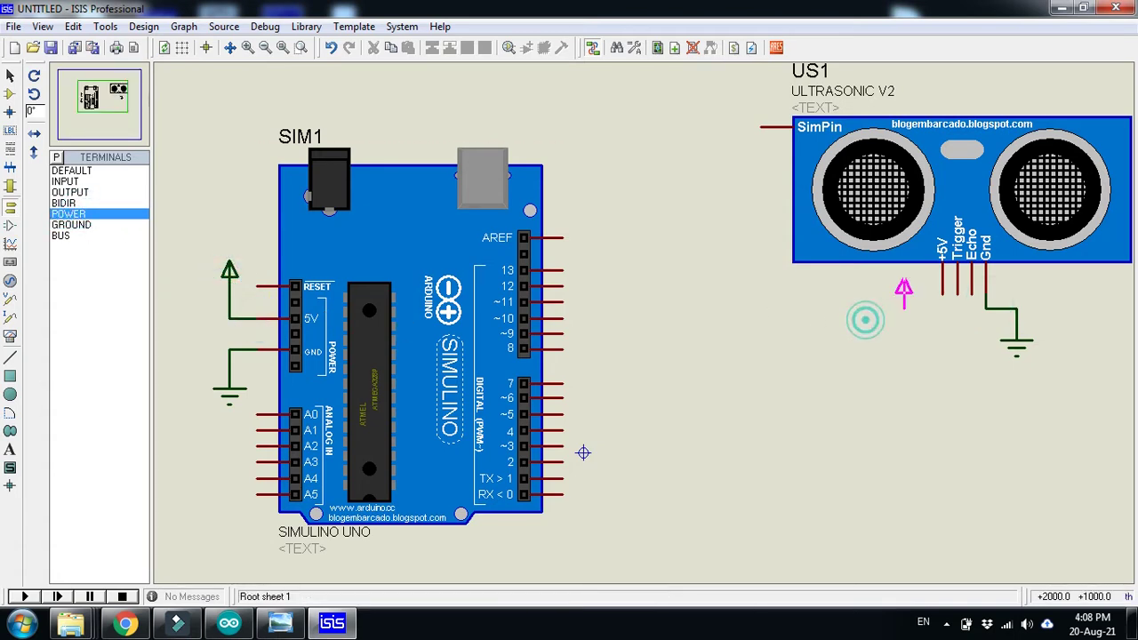
pyautogui.click(903, 307)
pyautogui.click(903, 308)
pyautogui.click(942, 293)
# Wire the sensor's Trigger pin to Arduino pin 7 and its Echo pin to Arduino pin 6.
pyautogui.click(958, 293)
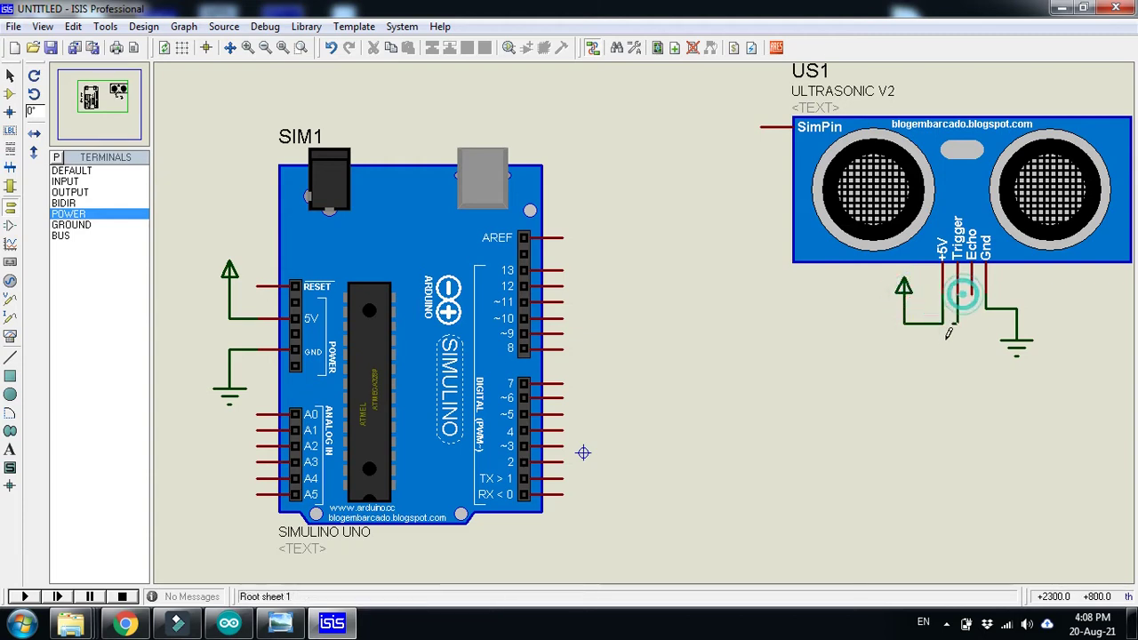
pyautogui.click(566, 383)
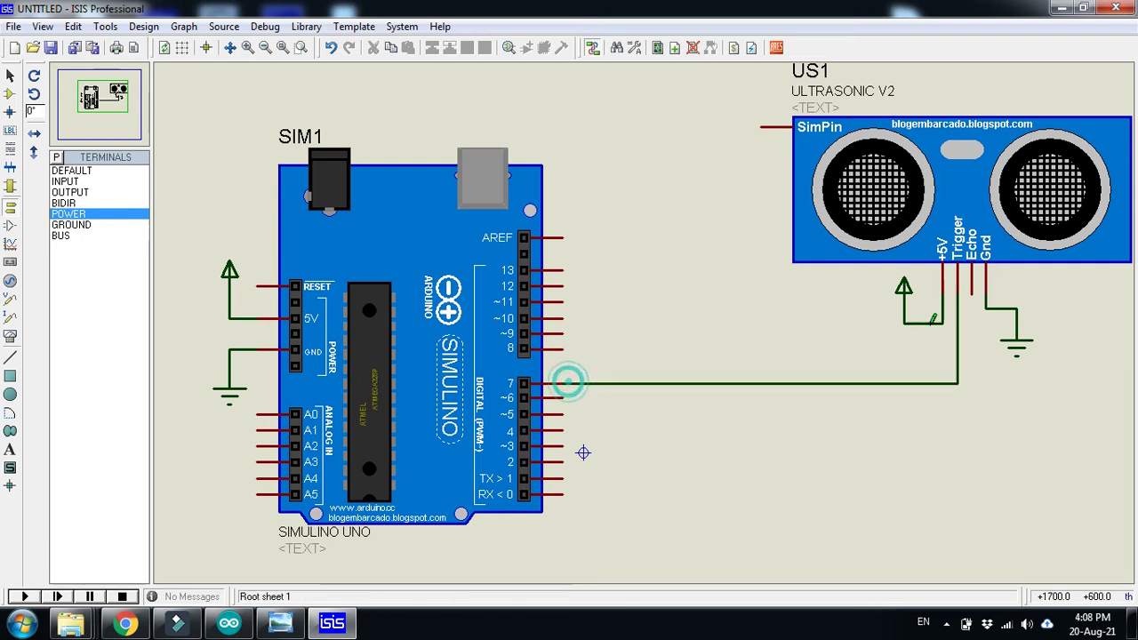
pyautogui.click(971, 293)
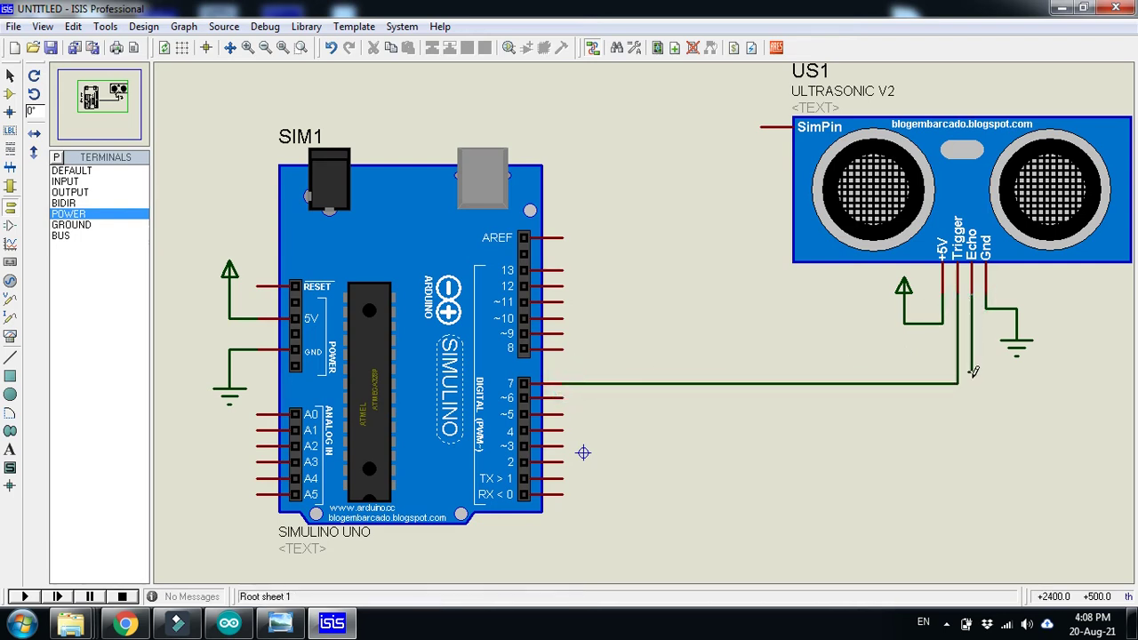
pyautogui.click(563, 398)
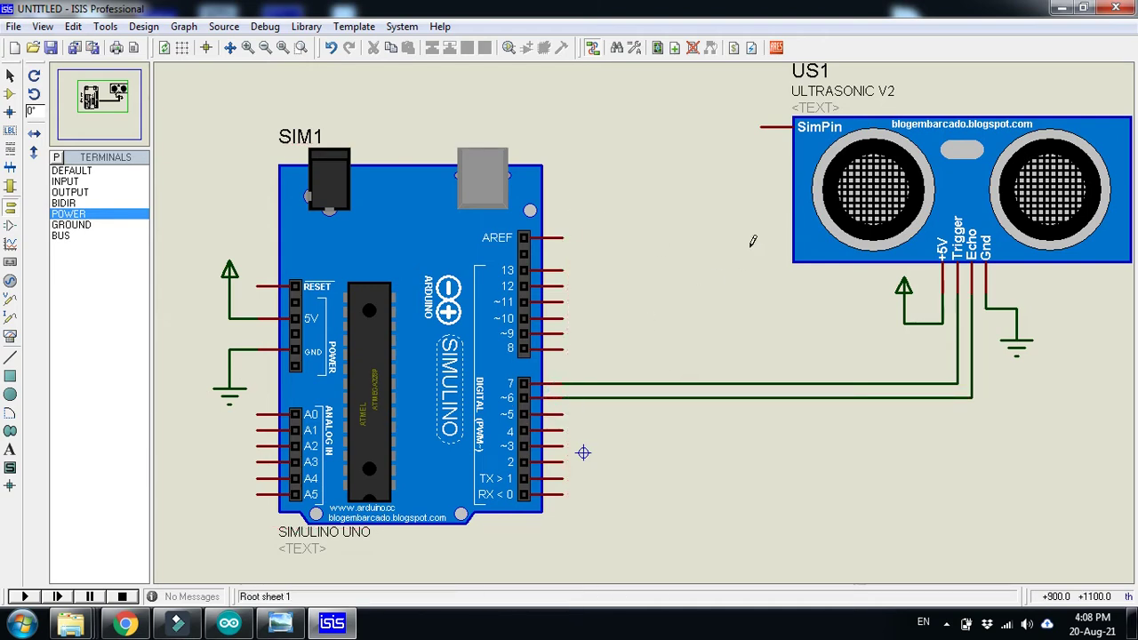
# Search the device library for "pot" and add the POT-HG potentiometer to the devices list.
pyautogui.click(10, 93)
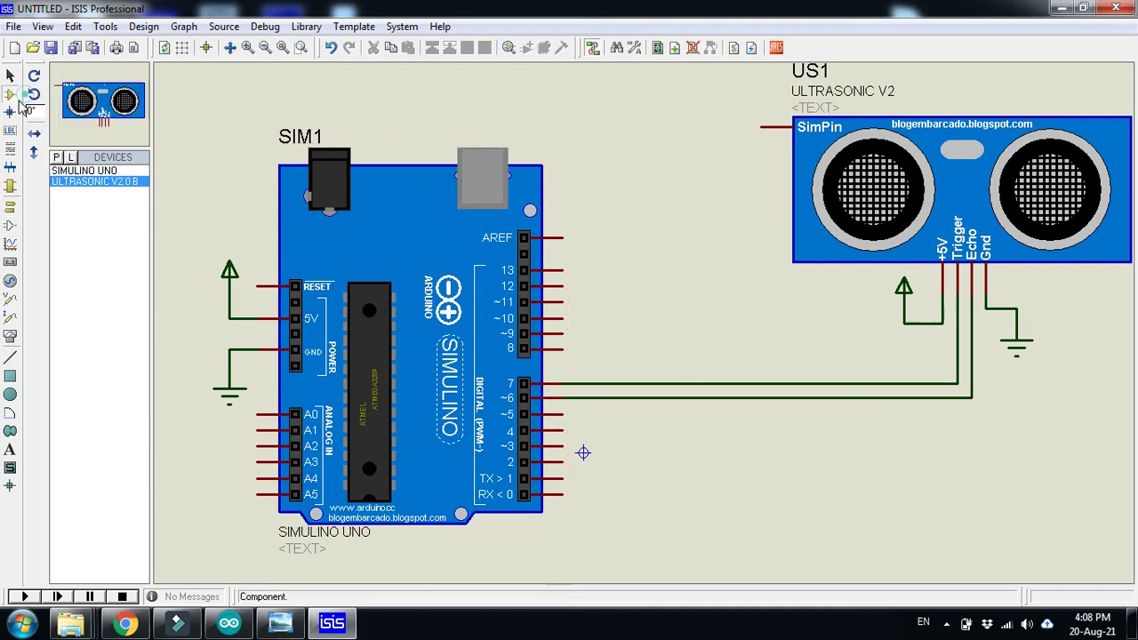
pyautogui.click(55, 158)
pyautogui.write('pot')
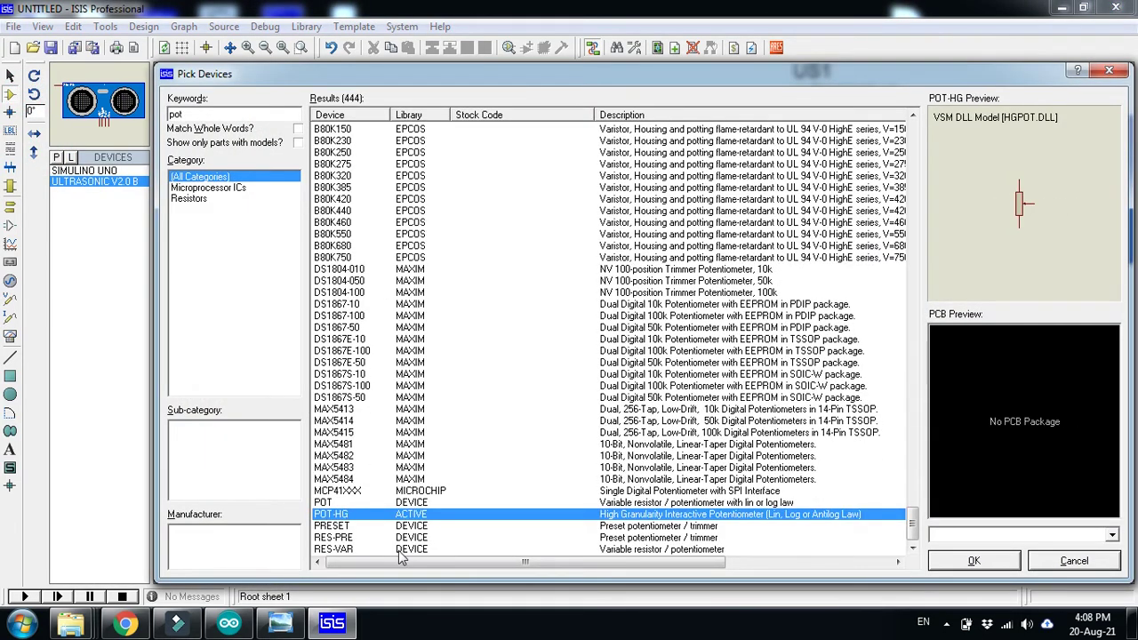
pyautogui.click(362, 518)
pyautogui.click(974, 561)
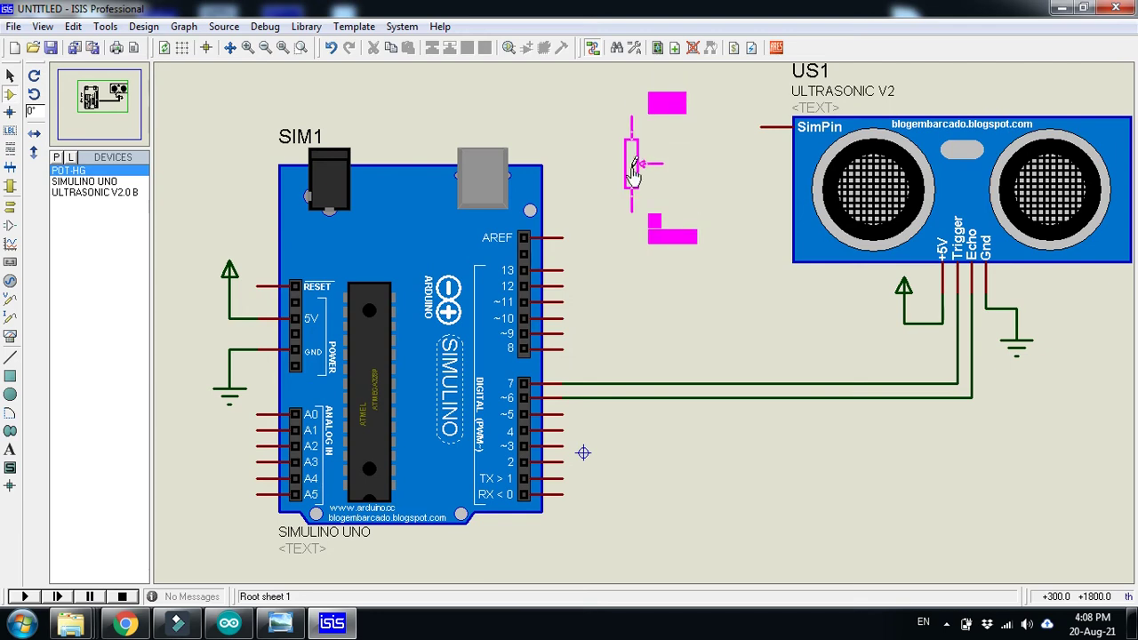
# Place the POT-HG between the Arduino and the sensor and wire its wiper to the sensor's SimPin.
pyautogui.click(632, 172)
pyautogui.click(663, 163)
pyautogui.click(758, 127)
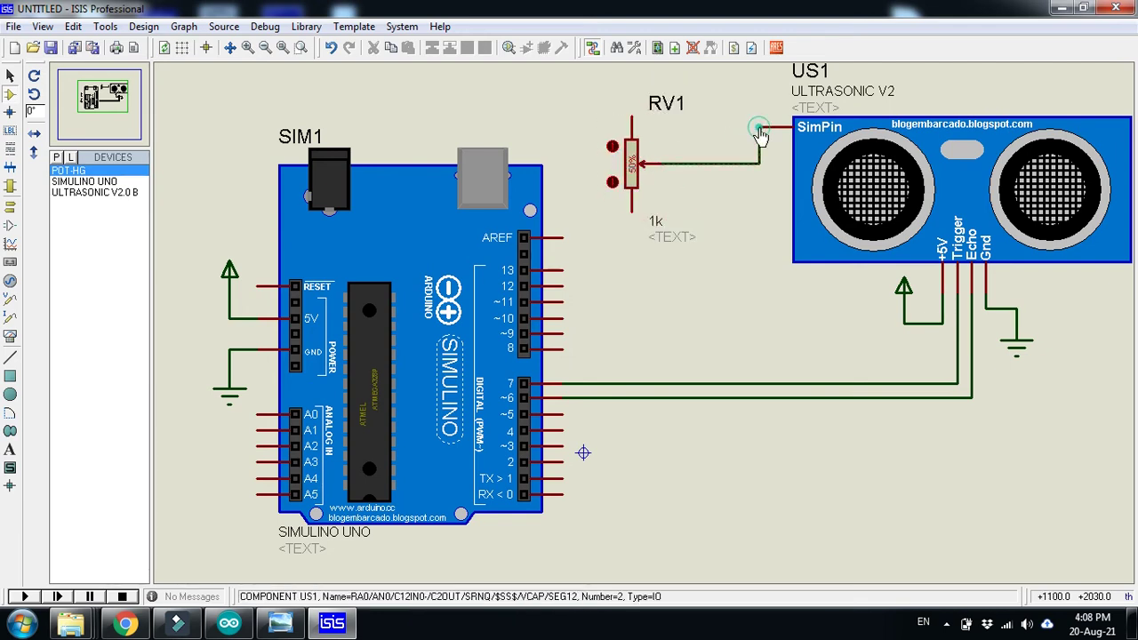
# Connect a POWER terminal to the potentiometer's upper pin and a GROUND terminal to its lower pin.
pyautogui.click(11, 207)
pyautogui.click(68, 213)
pyautogui.click(632, 86)
pyautogui.click(80, 225)
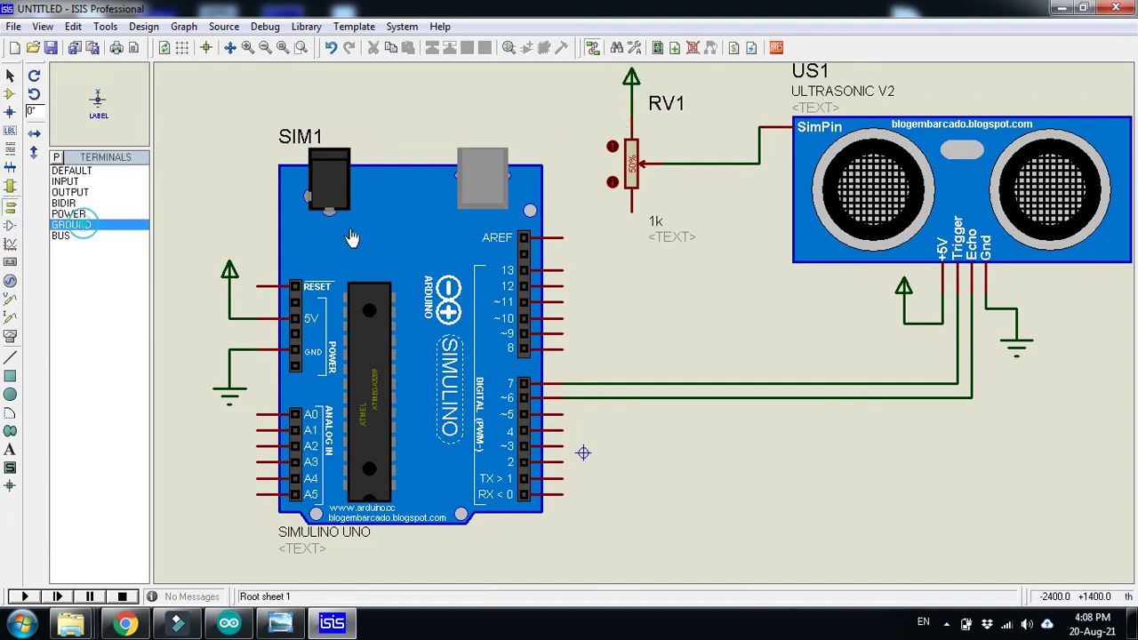
pyautogui.click(632, 226)
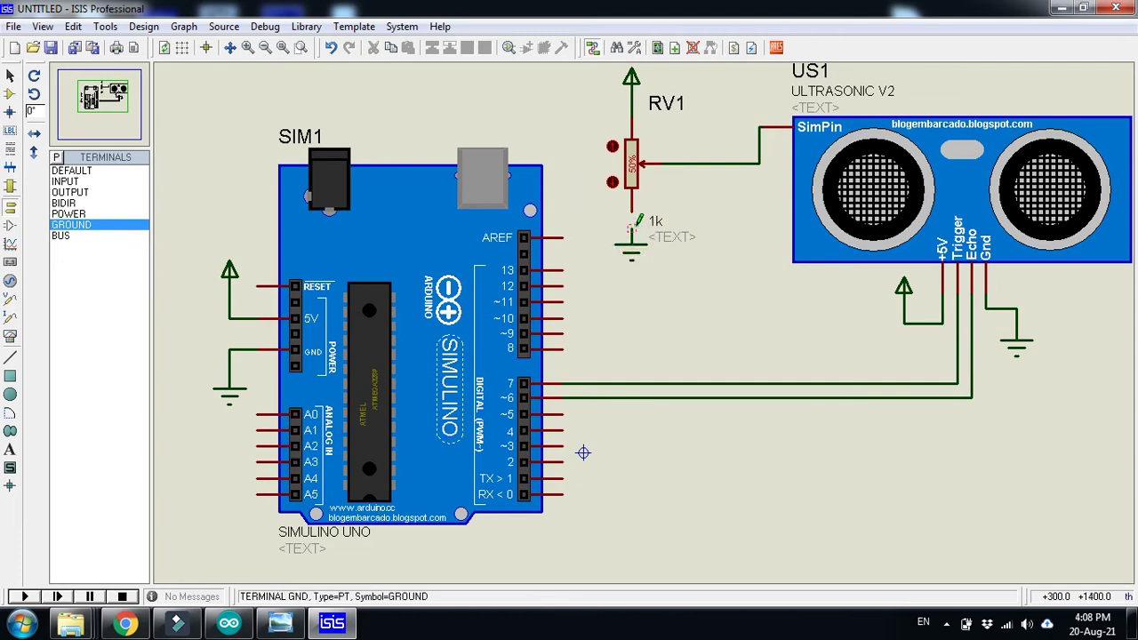
# Move the potentiometer's power and ground terminals closer to its pins.
pyautogui.click(631, 80)
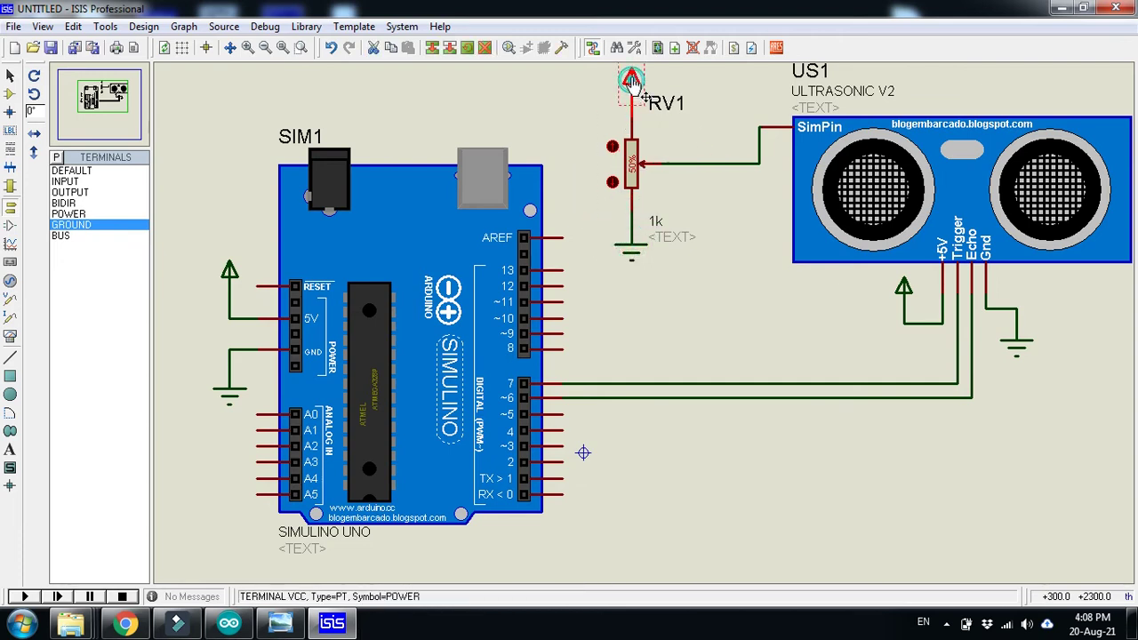
pyautogui.click(631, 247)
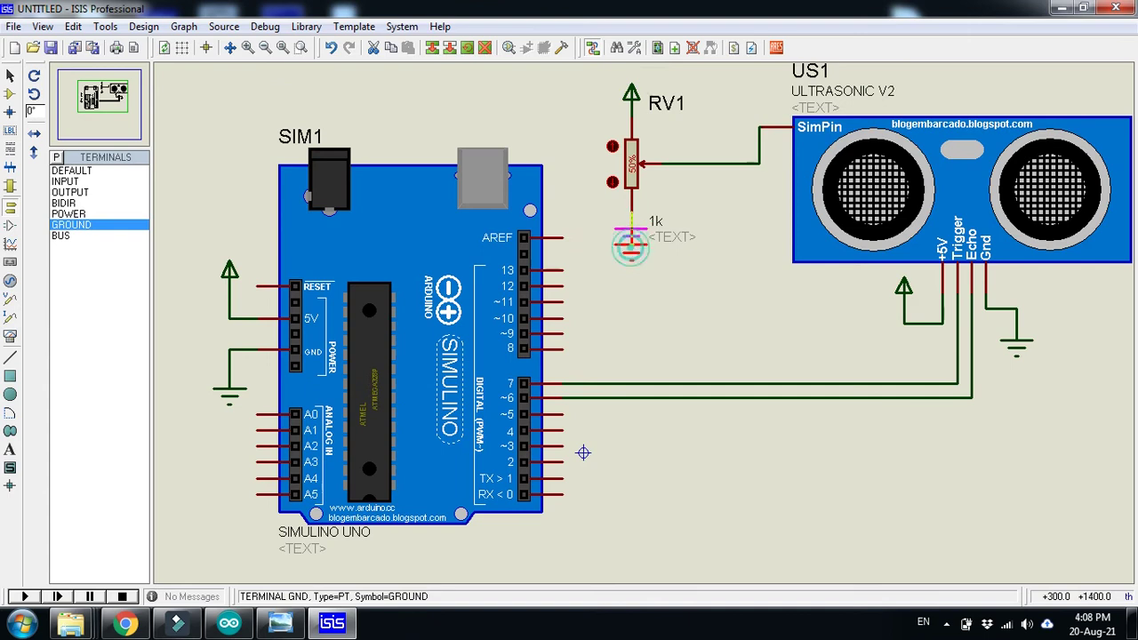
pyautogui.click(725, 220)
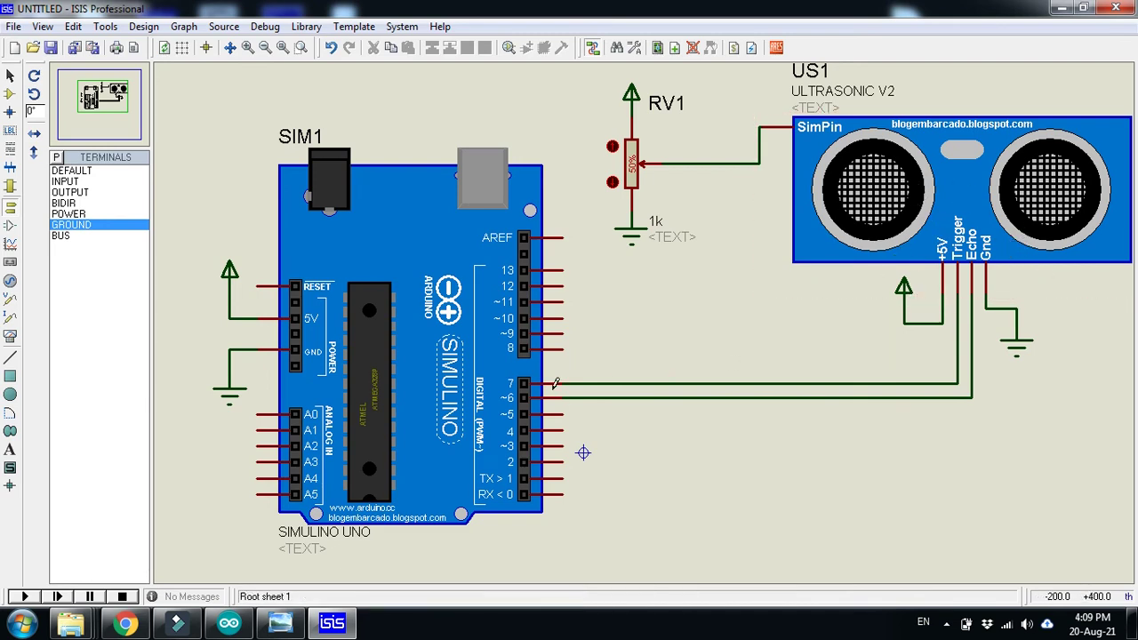
# Place a VIRTUAL TERMINAL instrument below the ultrasonic sensor.
pyautogui.click(11, 338)
pyautogui.click(93, 203)
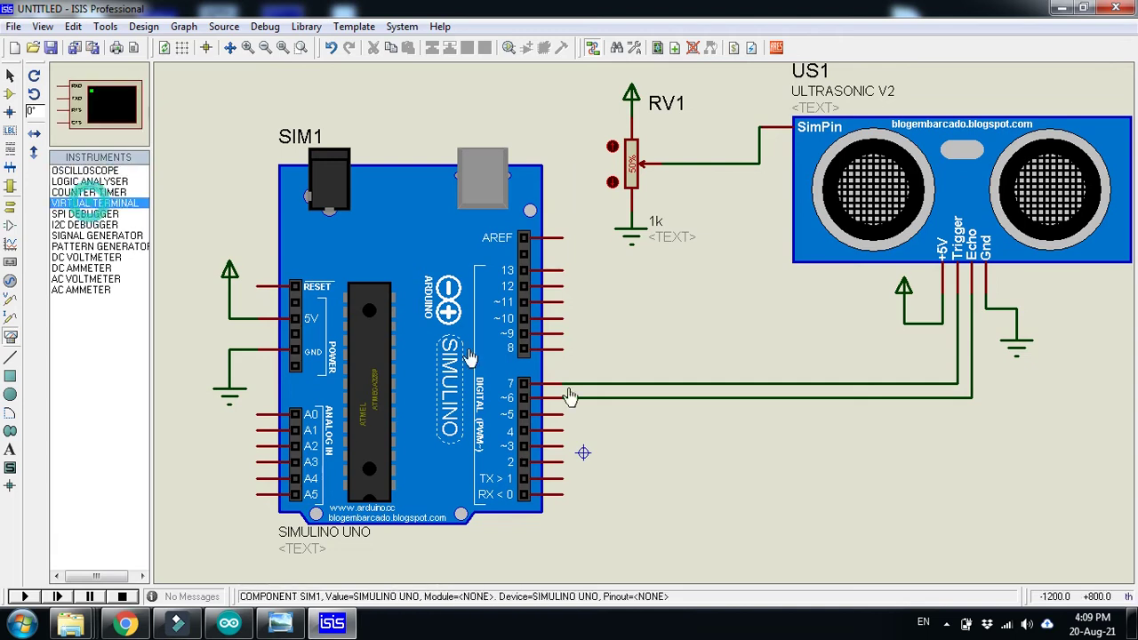
pyautogui.click(583, 454)
# Wire the virtual terminal's RXD to the Arduino's TX pin 1 and its TXD to RX pin 0.
pyautogui.click(744, 436)
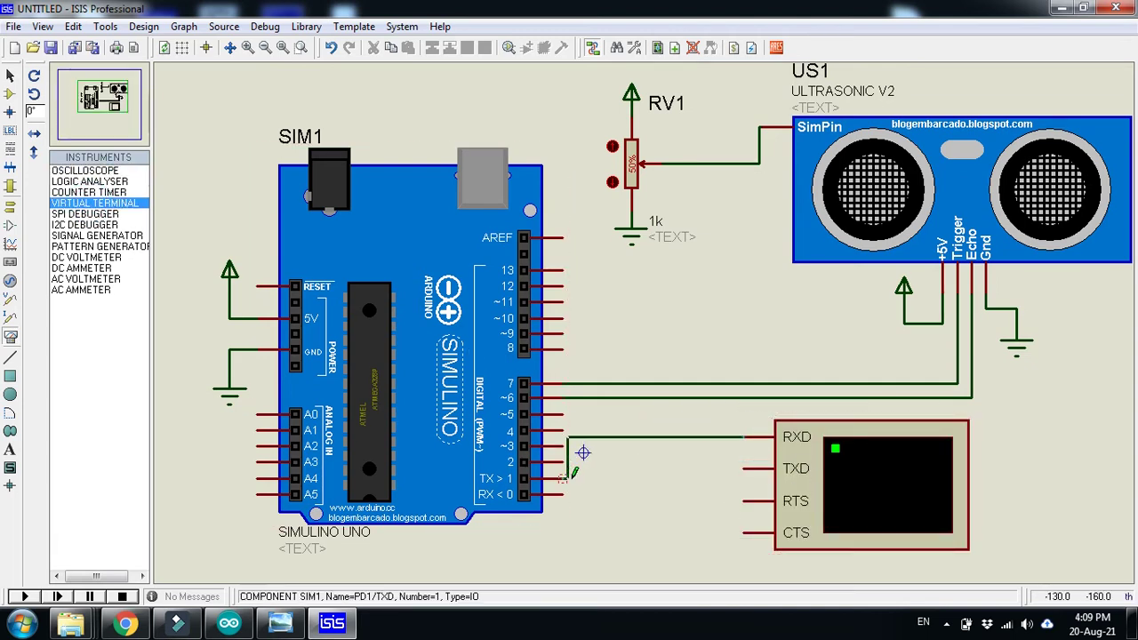
pyautogui.click(565, 477)
pyautogui.click(566, 494)
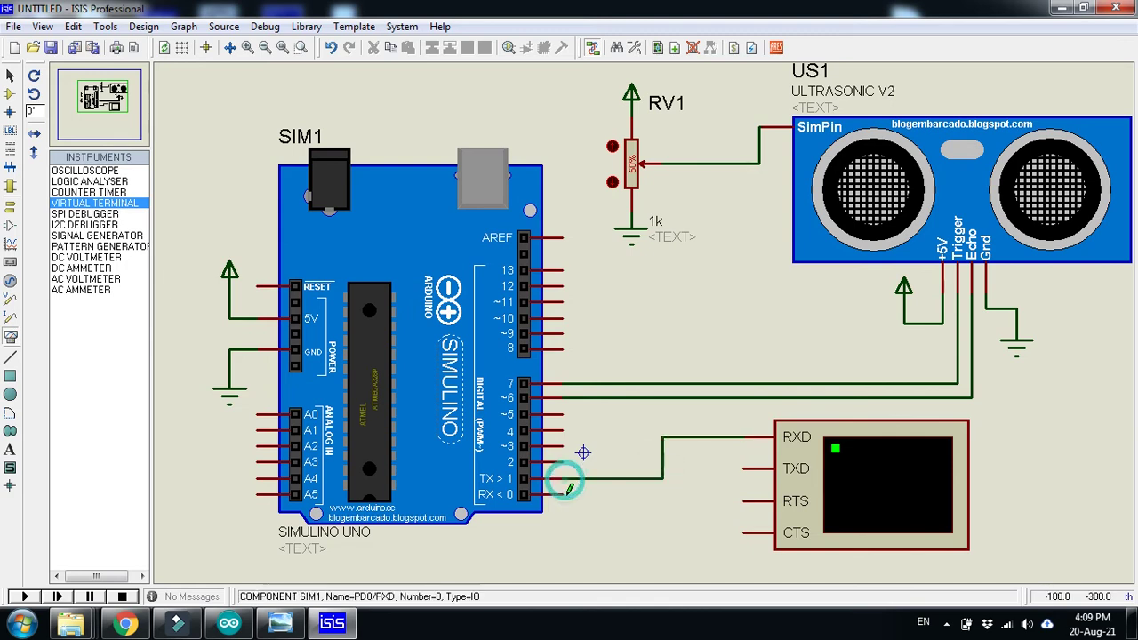
pyautogui.click(693, 467)
pyautogui.click(743, 465)
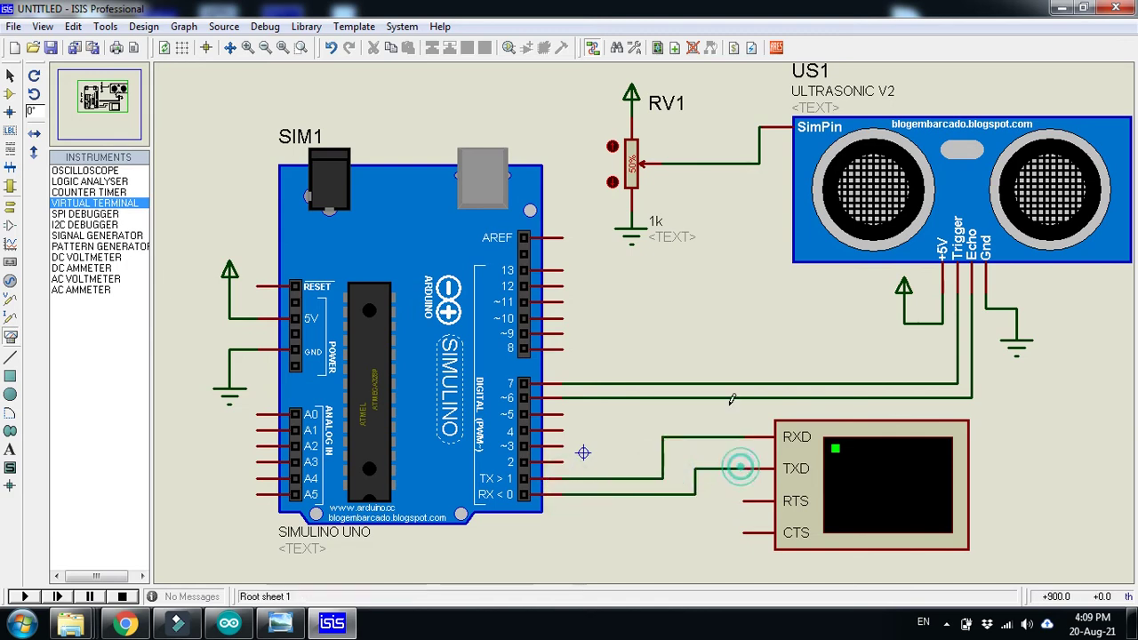
# Switch to the Arduino IDE with the Ultrasonic_Sensor sketch.
pyautogui.moveTo(583, 452)
pyautogui.mouseDown()
pyautogui.moveTo(603, 449)
pyautogui.moveTo(515, 469)
pyautogui.moveTo(516, 389)
pyautogui.moveTo(609, 361)
pyautogui.moveTo(579, 448)
pyautogui.moveTo(562, 442)
pyautogui.mouseUp()
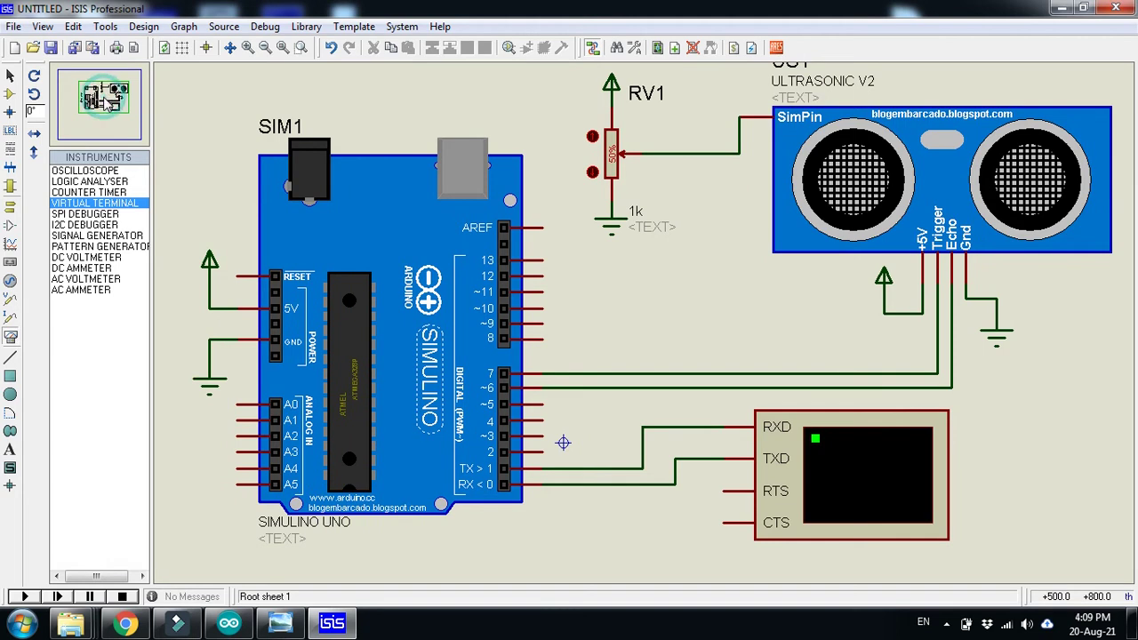
pyautogui.click(228, 622)
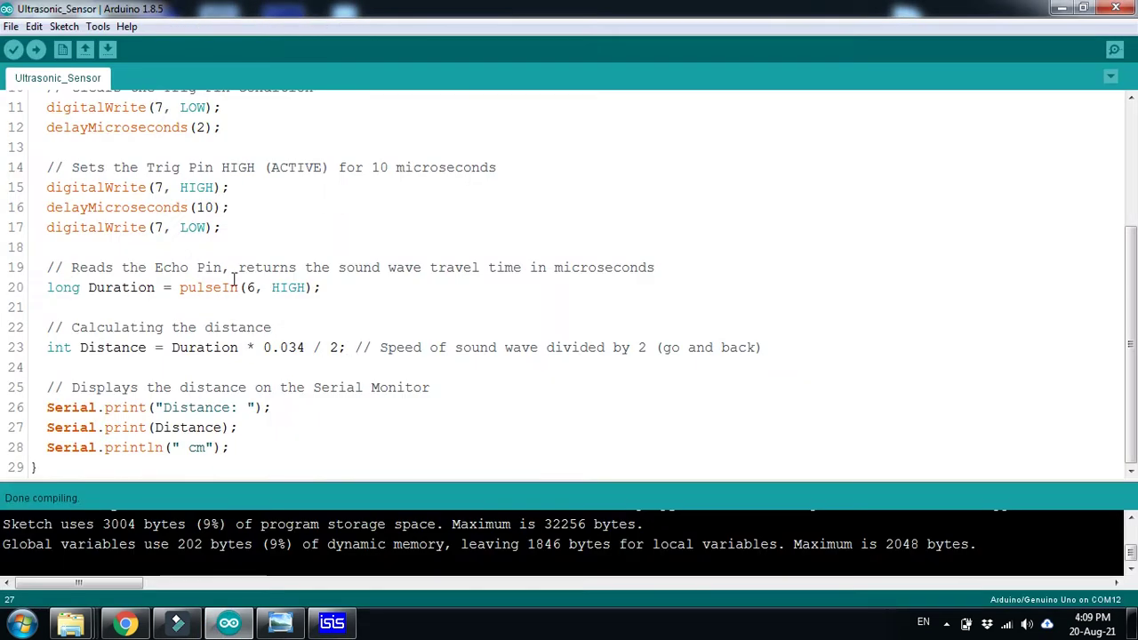